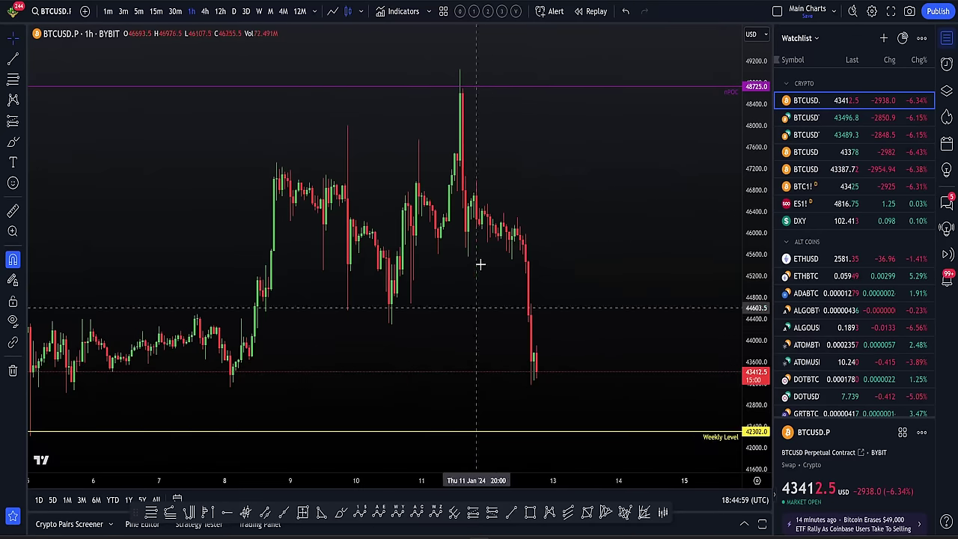
- Zoom the BTCUSD 1-hour chart to frame 2–16 January, with the sharp drop at the right
scroll(509, 222, "up", 3)
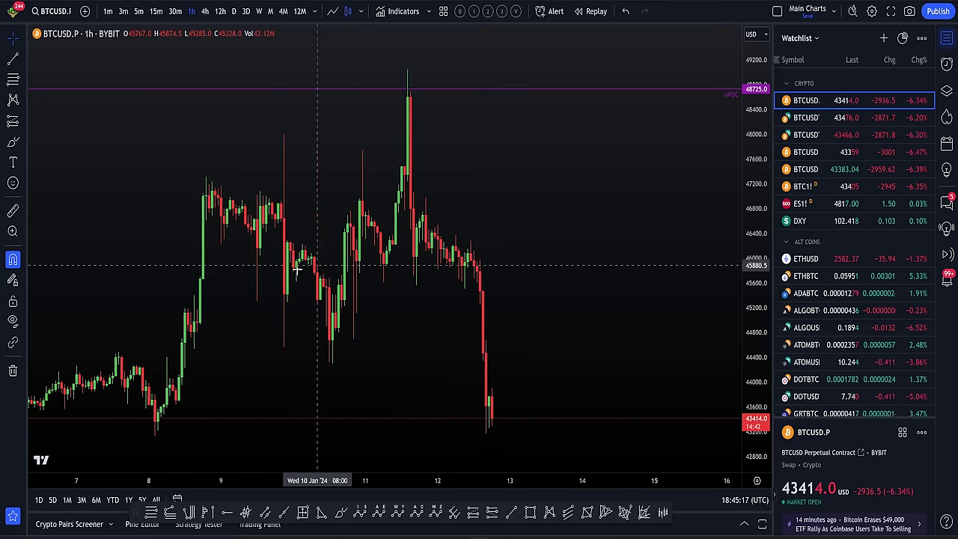
- Zoom in on the rally to the 48725 nPOC and the sell-off, then pan slightly
scroll(274, 292, "down", 3)
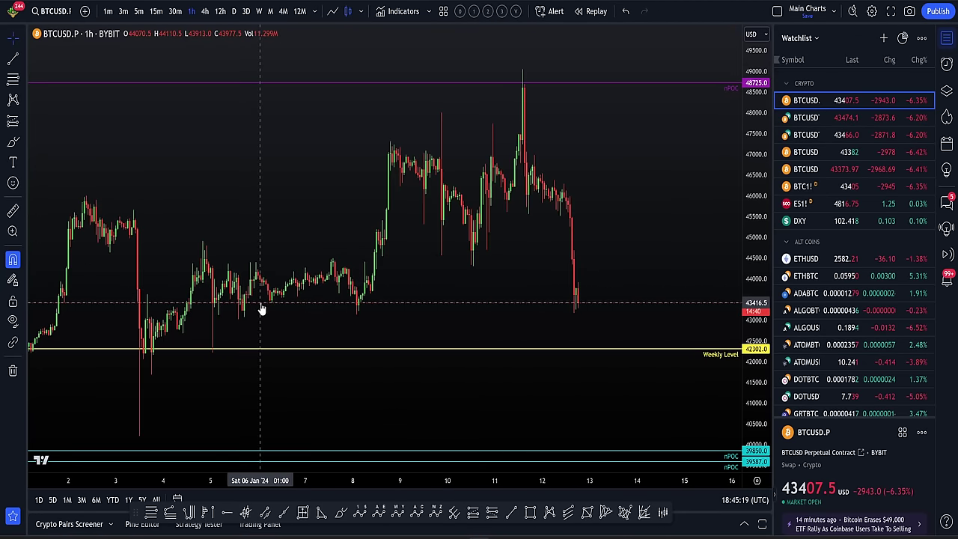
scroll(273, 301, "up", 2)
scroll(273, 302, "up", 1)
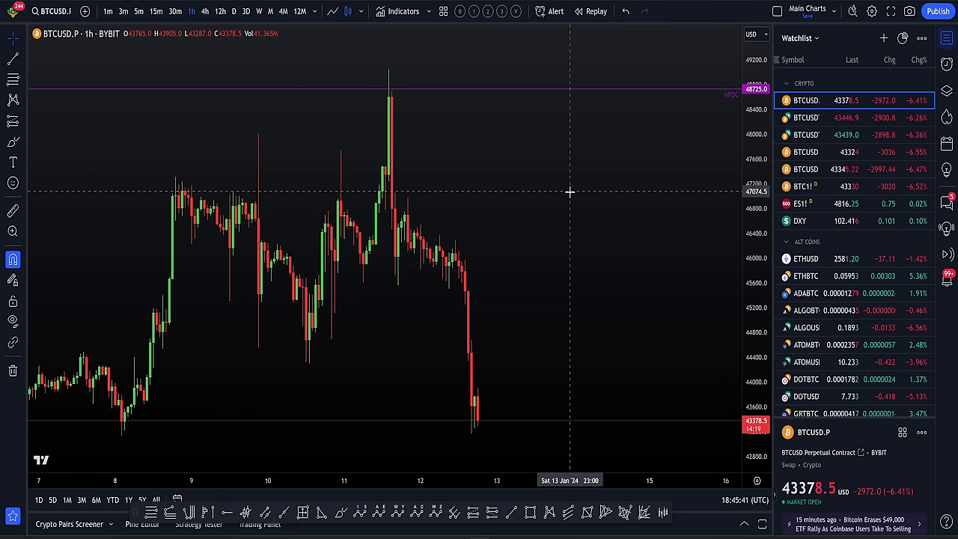
scroll(605, 208, "down", 1)
scroll(606, 210, "up", 2)
left_click_drag(574, 214, 609, 214)
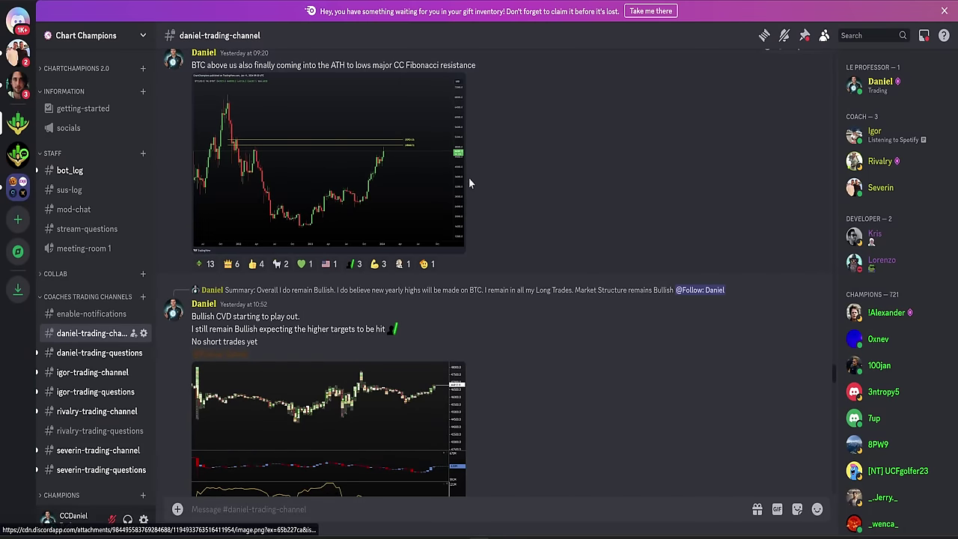
- Preview the Fibonacci resistance chart, then read down to the Bullish CVD message
left_click(387, 193)
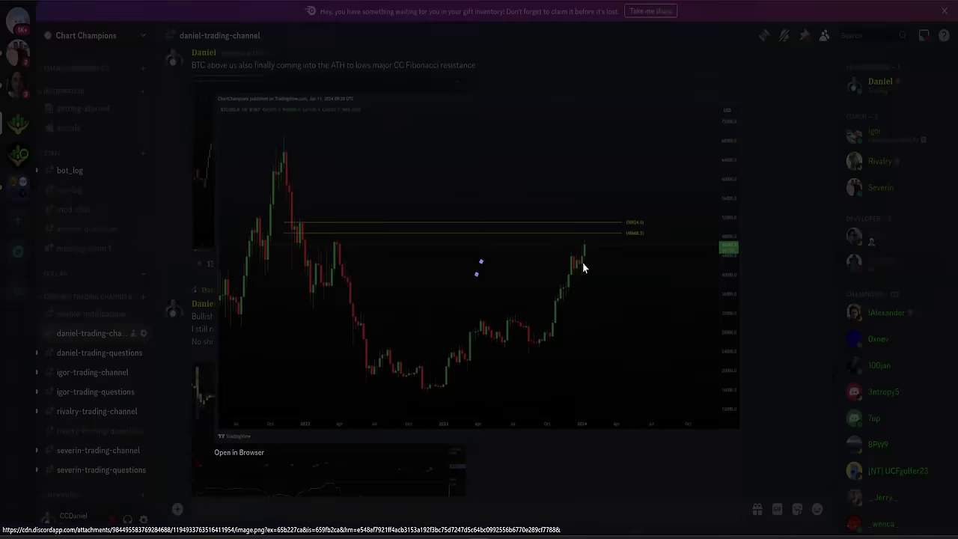
left_click(754, 236)
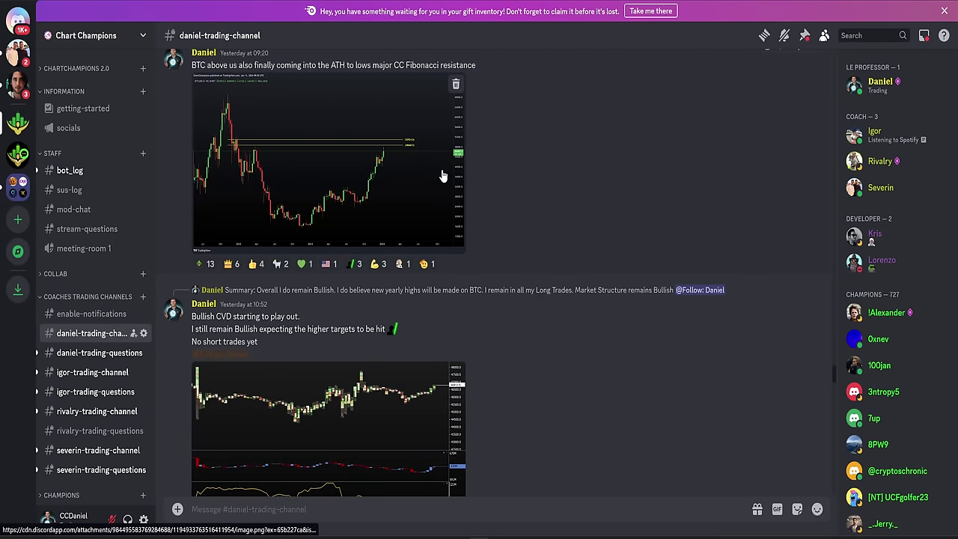
scroll(494, 172, "down", 3)
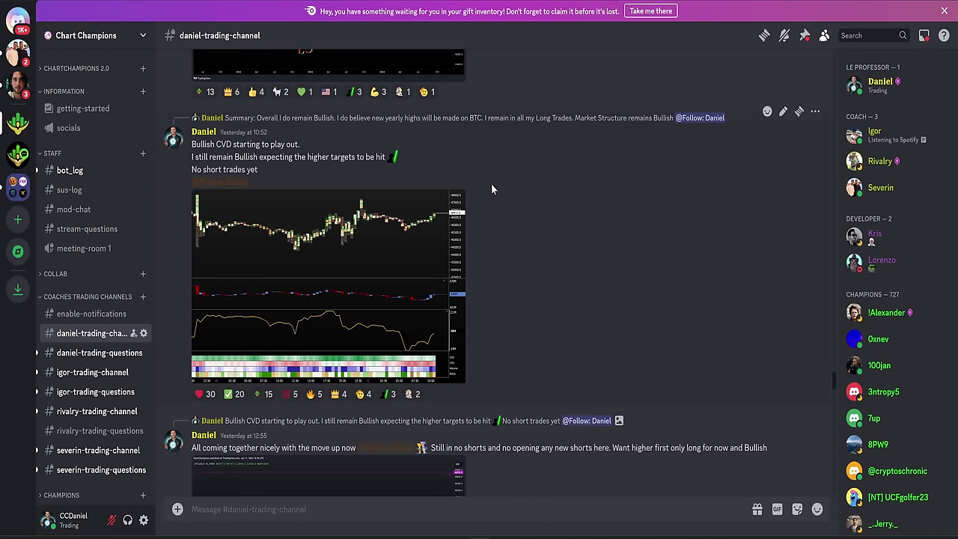
left_click_drag(213, 146, 356, 156)
left_click(357, 156)
left_click_drag(273, 163, 224, 168)
left_click(270, 156)
- Scroll to 'All coming together nicely', highlight its shorts/long wording, and enlarge its chart
scroll(500, 180, "down", 4)
scroll(509, 188, "down", 1)
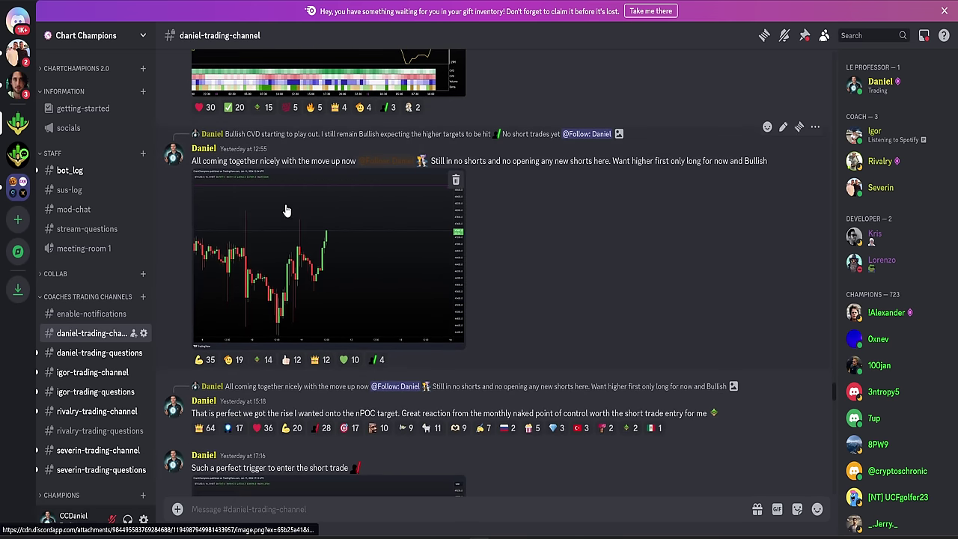
left_click_drag(243, 161, 326, 161)
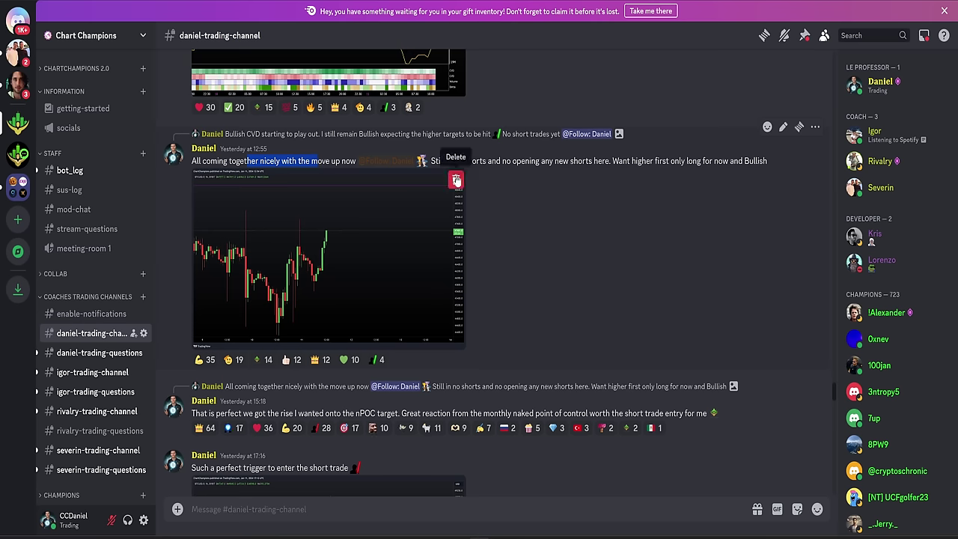
left_click_drag(464, 160, 570, 161)
left_click(580, 162)
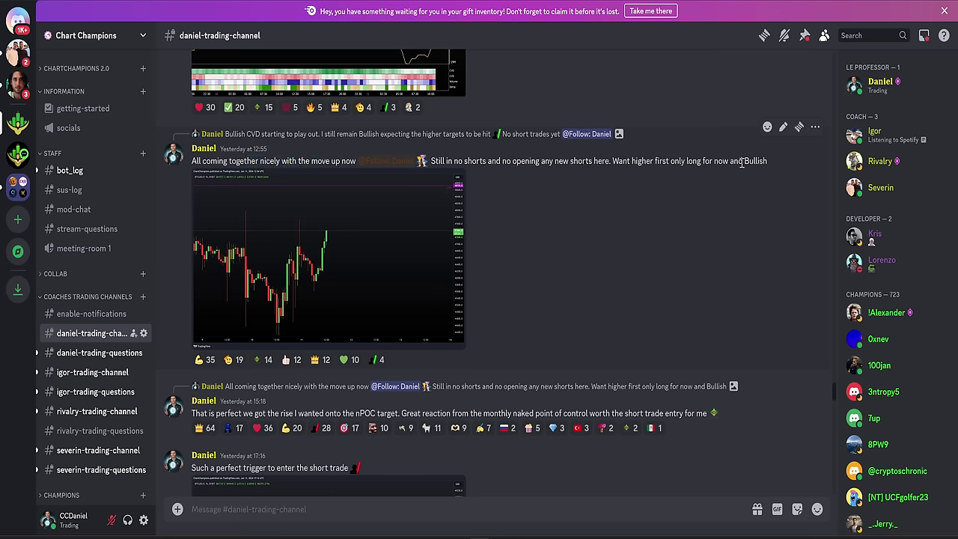
double_click(702, 161)
left_click(392, 237)
- Open the enlarged chart full-size in the browser, then close the Discord image viewer
left_click(251, 452)
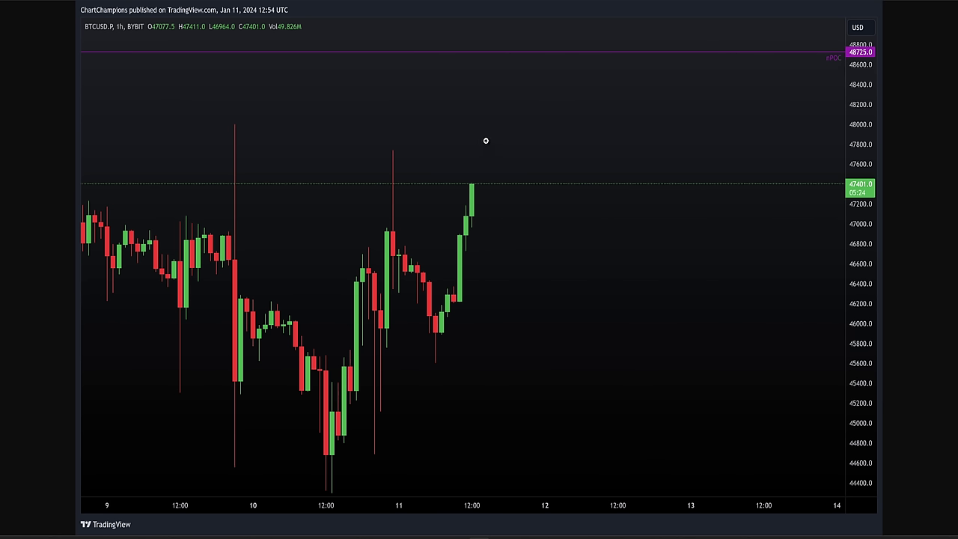
key("alt+Tab")
key("Escape")
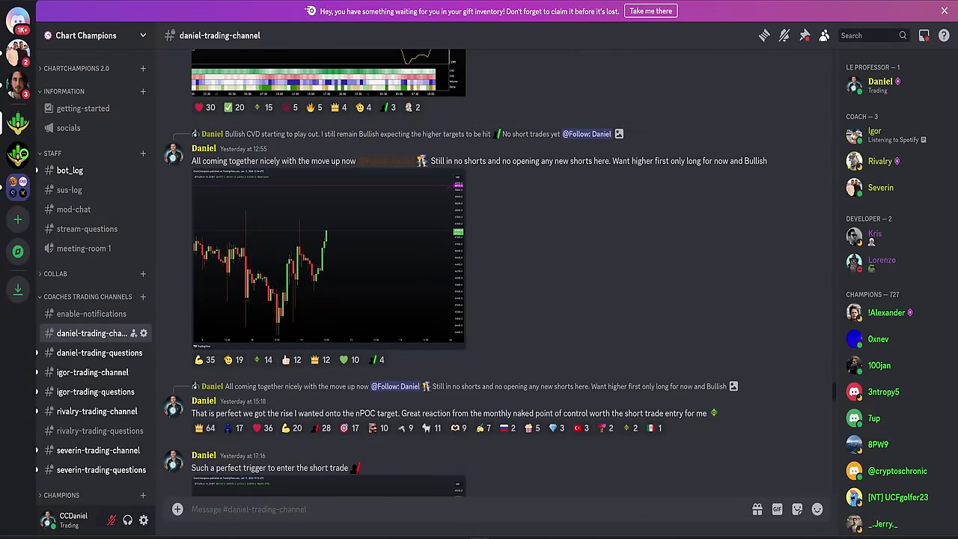
key("alt+Tab")
key("alt+Tab")
- Scroll to the 'Such a perfect trigger' post, highlighting the monthly nPOC and trigger phrases
scroll(577, 212, "down", 3)
scroll(530, 251, "down", 3)
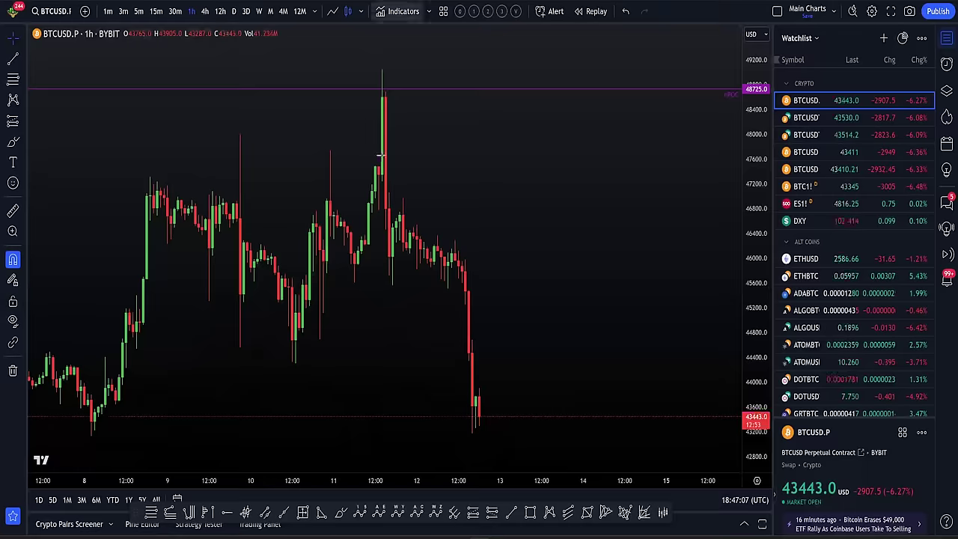
scroll(342, 352, "down", 5)
scroll(247, 416, "up", 2)
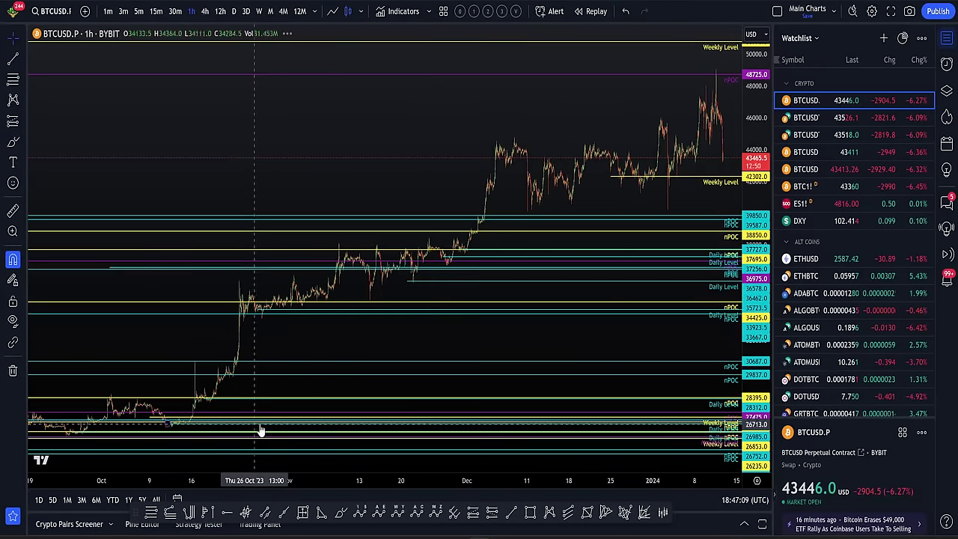
scroll(592, 156, "up", 4)
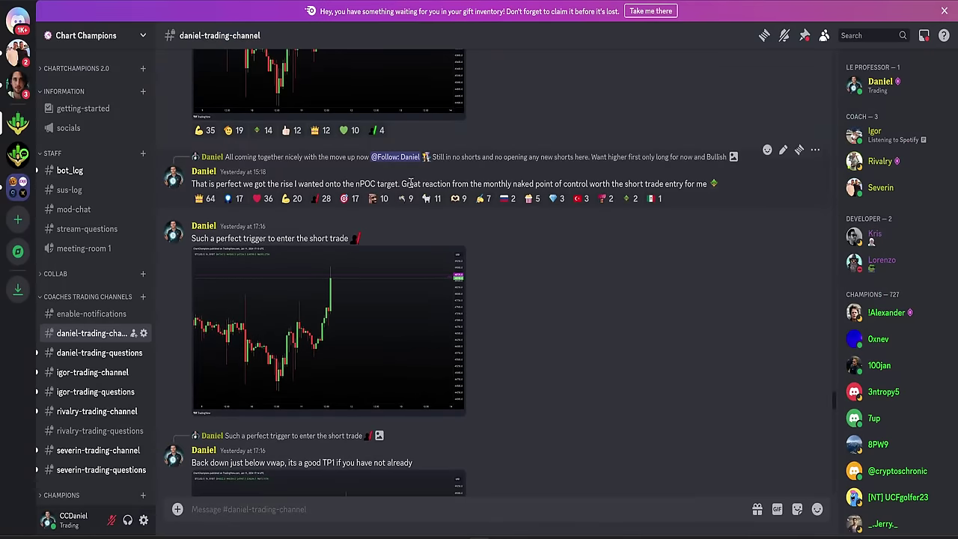
left_click_drag(402, 184, 661, 180)
left_click(590, 183)
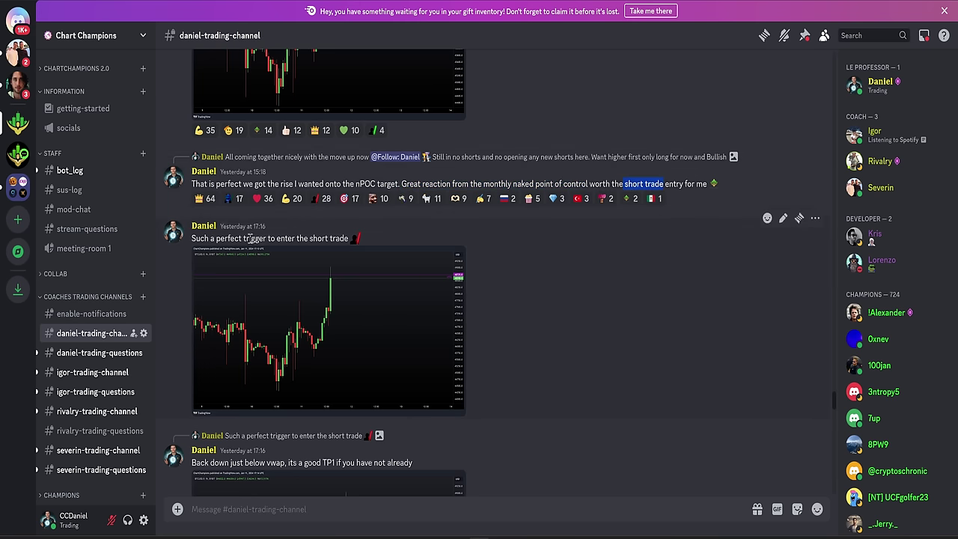
left_click_drag(241, 238, 292, 240)
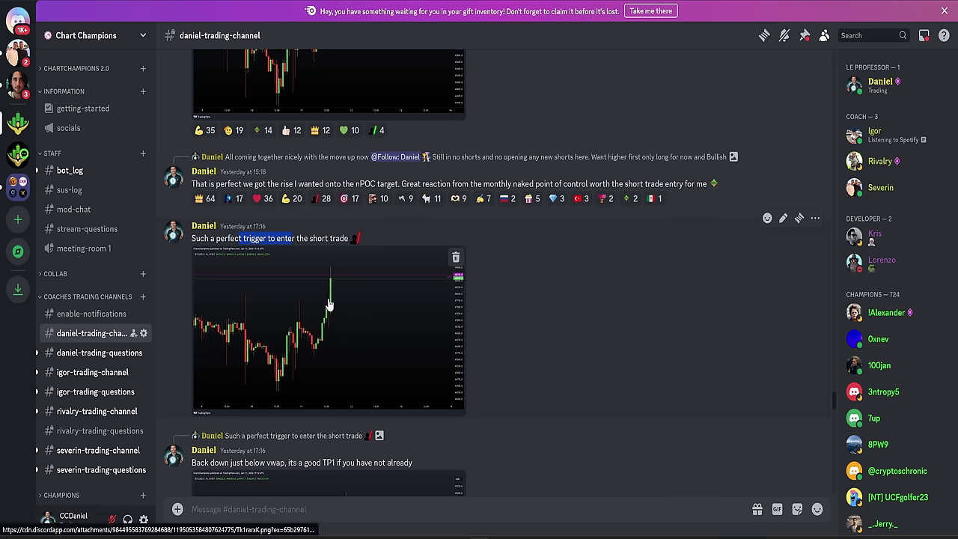
left_click(559, 329)
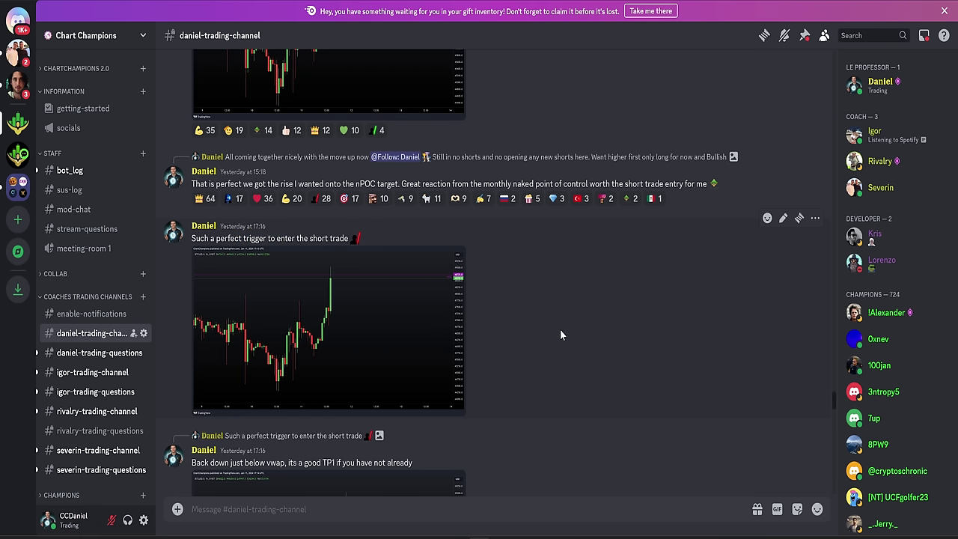
scroll(482, 241, "down", 3)
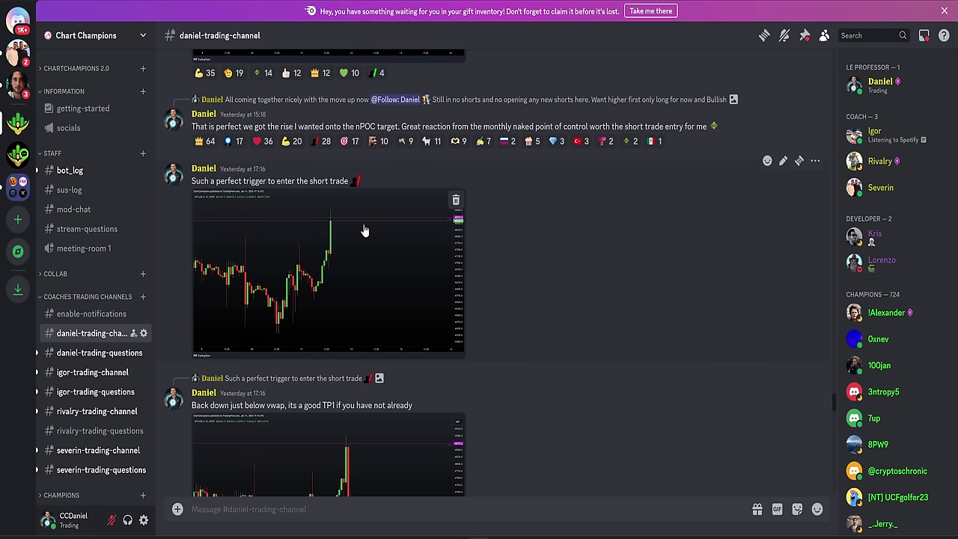
scroll(368, 235, "up", 2)
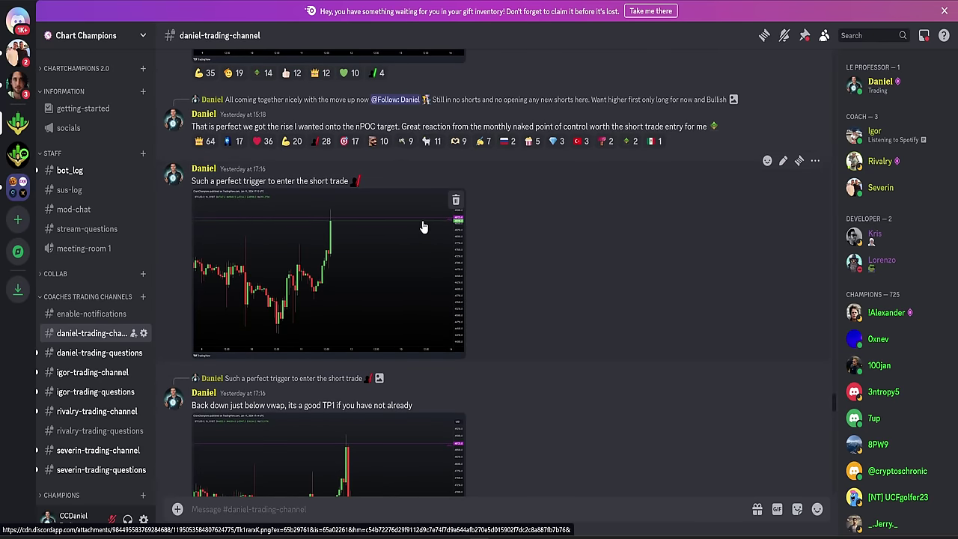
- Enlarge the BingX +23.52% and Bybit +26.69% short PnL cards in turn
scroll(501, 221, "down", 5)
scroll(509, 229, "down", 8)
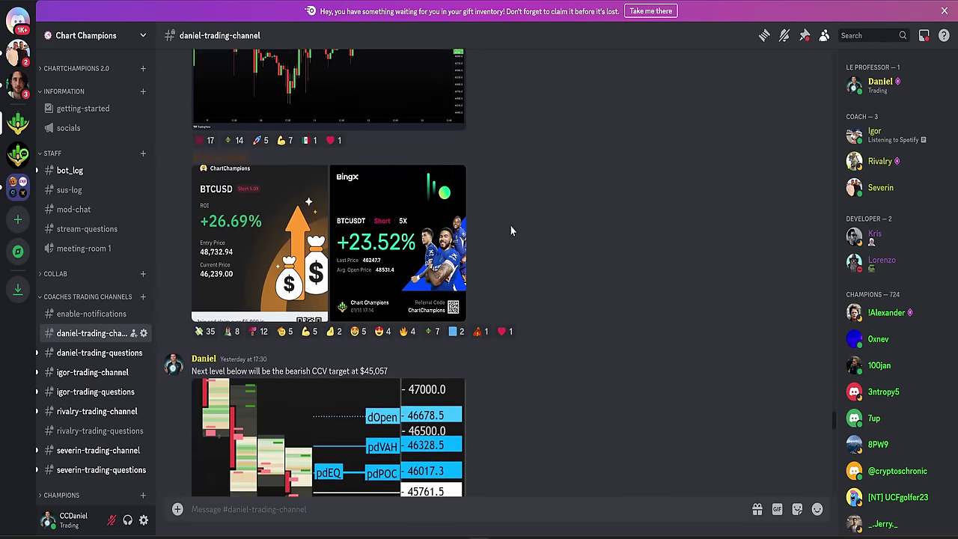
left_click(456, 124)
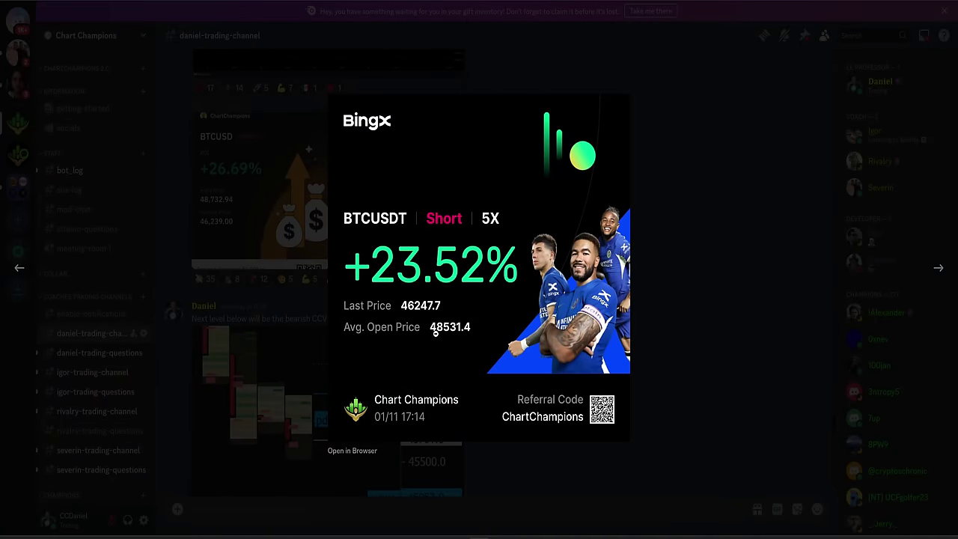
left_click(723, 279)
left_click(273, 212)
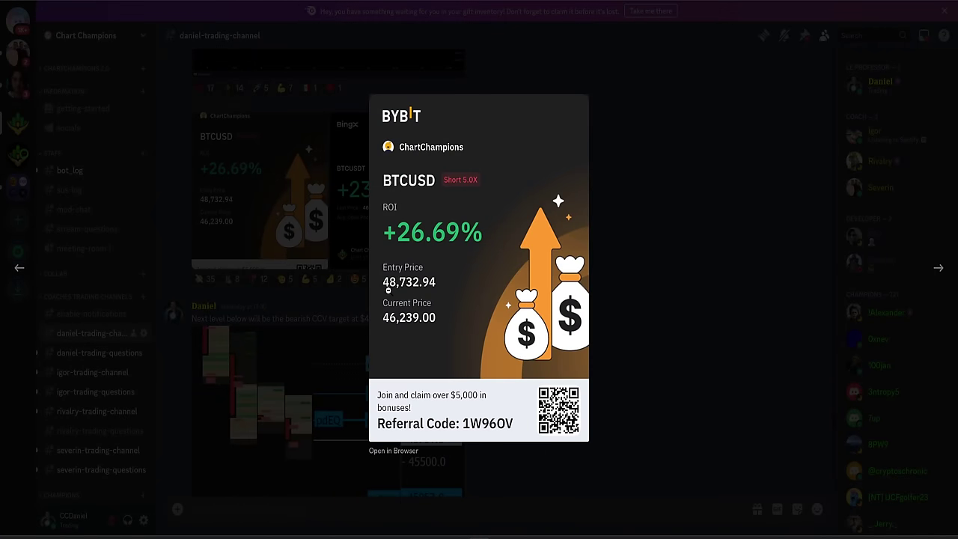
left_click(676, 173)
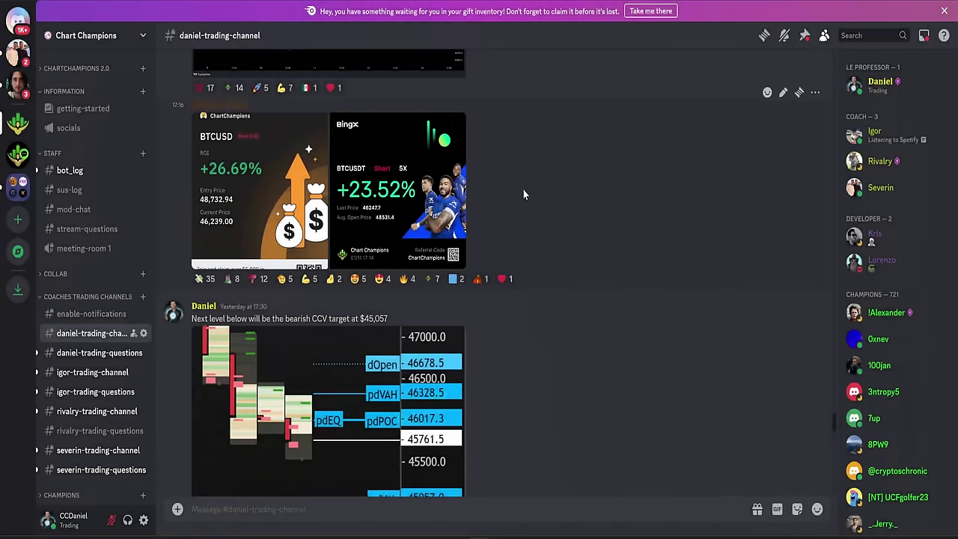
- Scroll to today's big-drop messages, highlighting the $45,057 target price
scroll(524, 194, "down", 1)
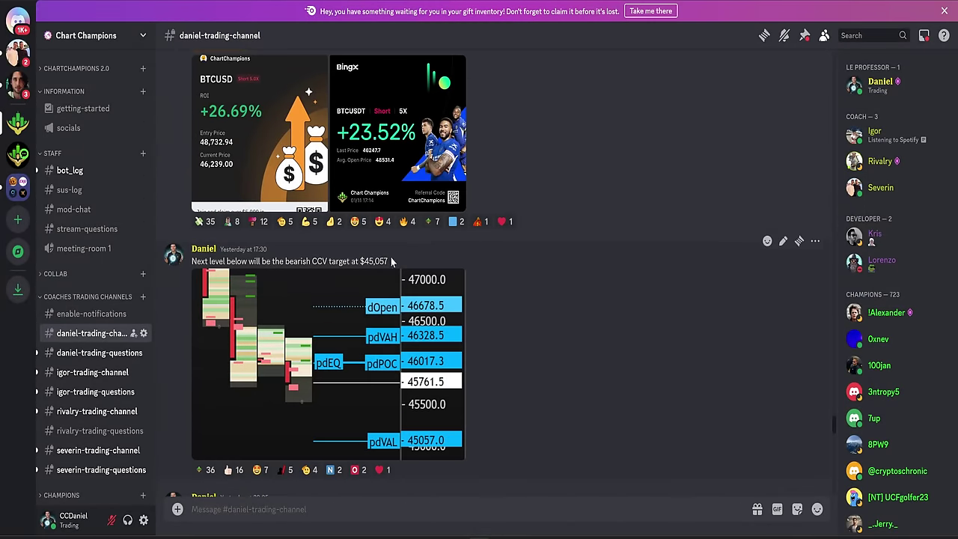
left_click_drag(364, 261, 379, 261)
scroll(513, 256, "down", 7)
scroll(517, 255, "up", 2)
scroll(494, 300, "down", 10)
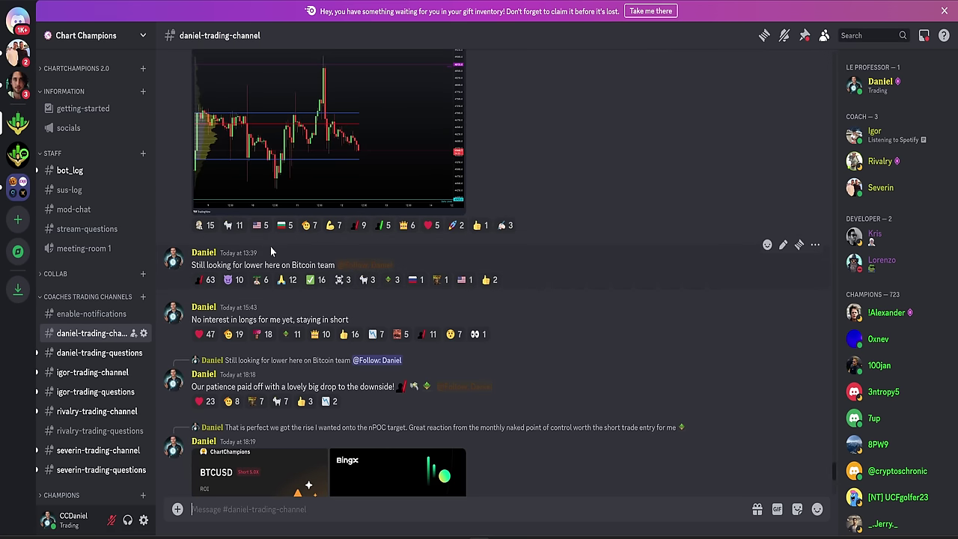
left_click_drag(215, 267, 313, 281)
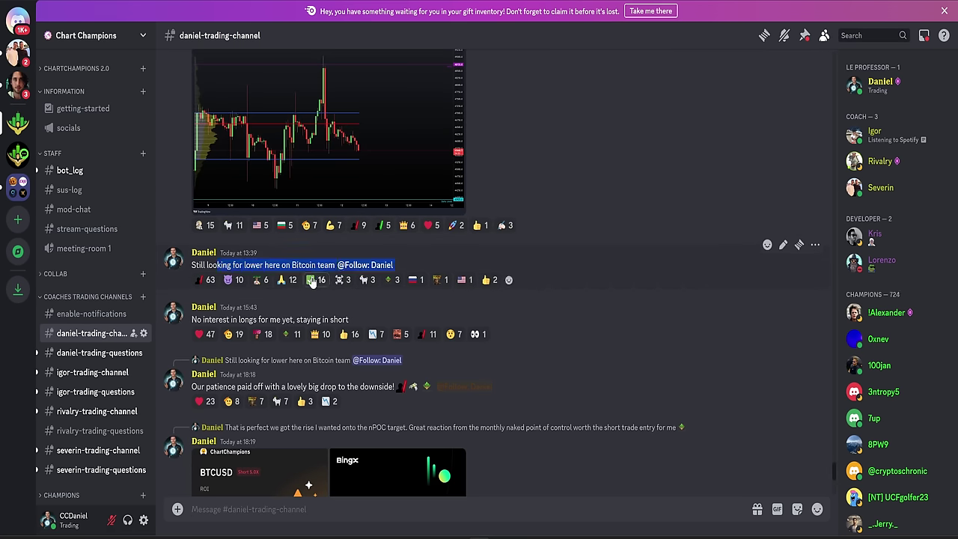
left_click(290, 262)
left_click_drag(232, 319, 349, 319)
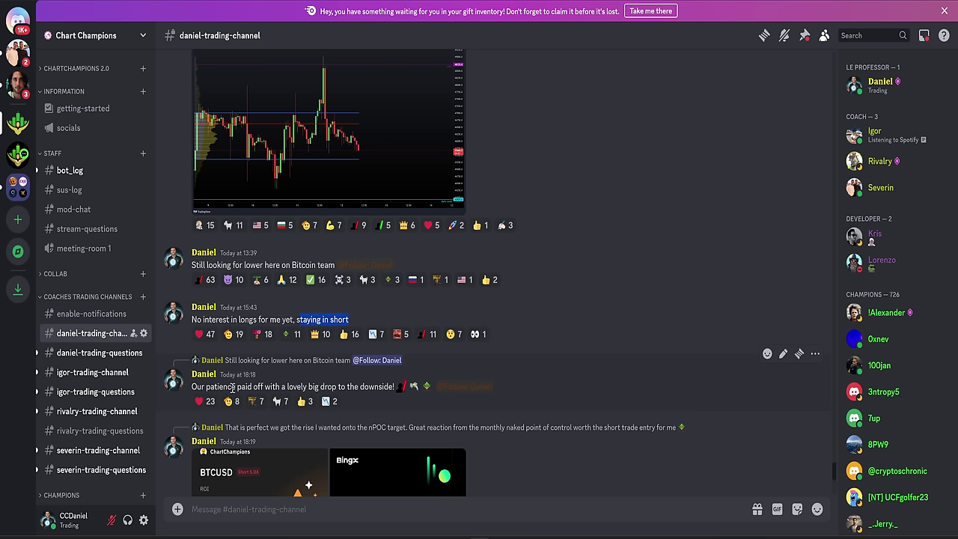
key("alt+Tab")
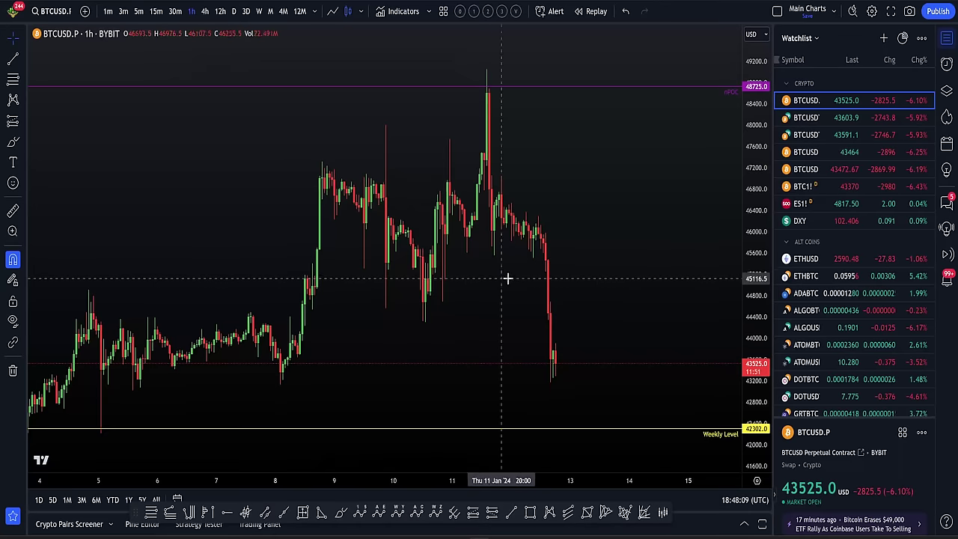
key("alt+Tab")
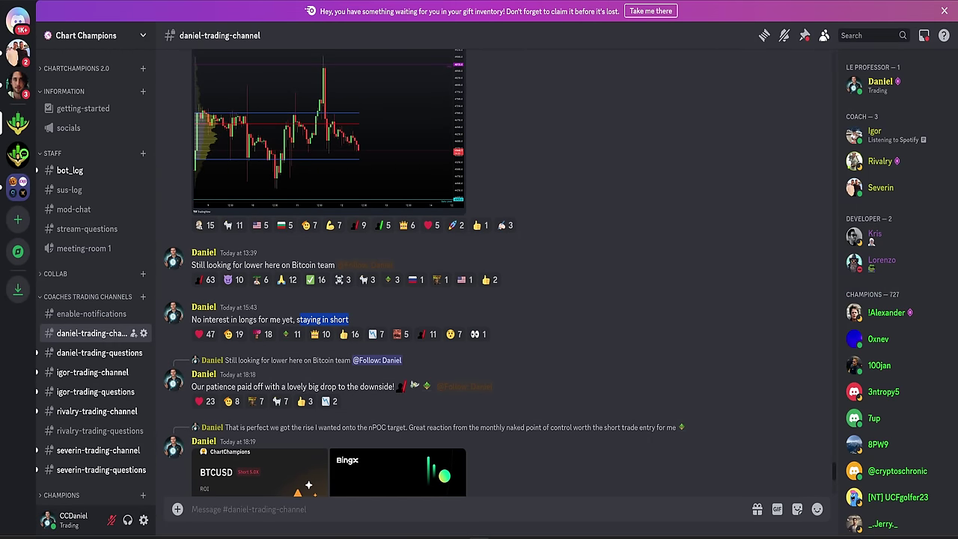
left_click(423, 146)
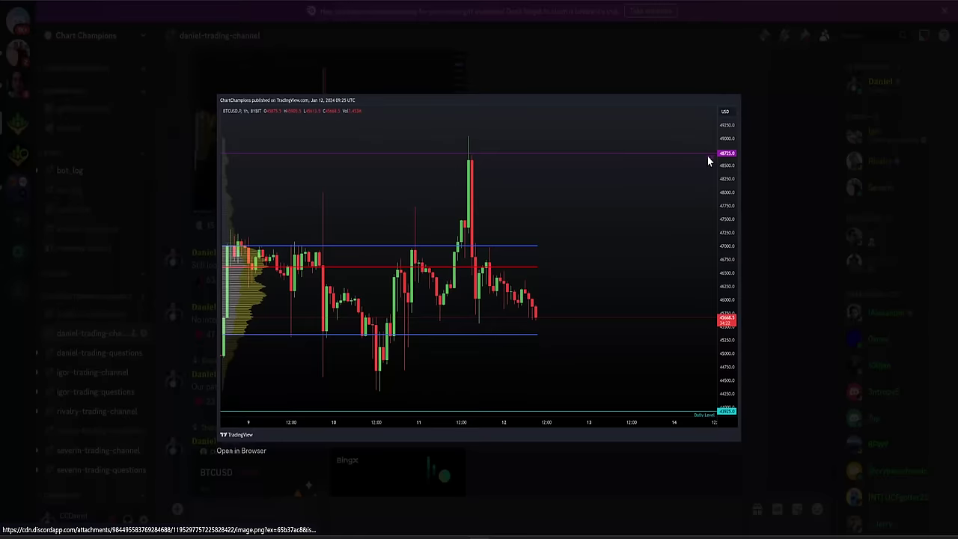
left_click(620, 16)
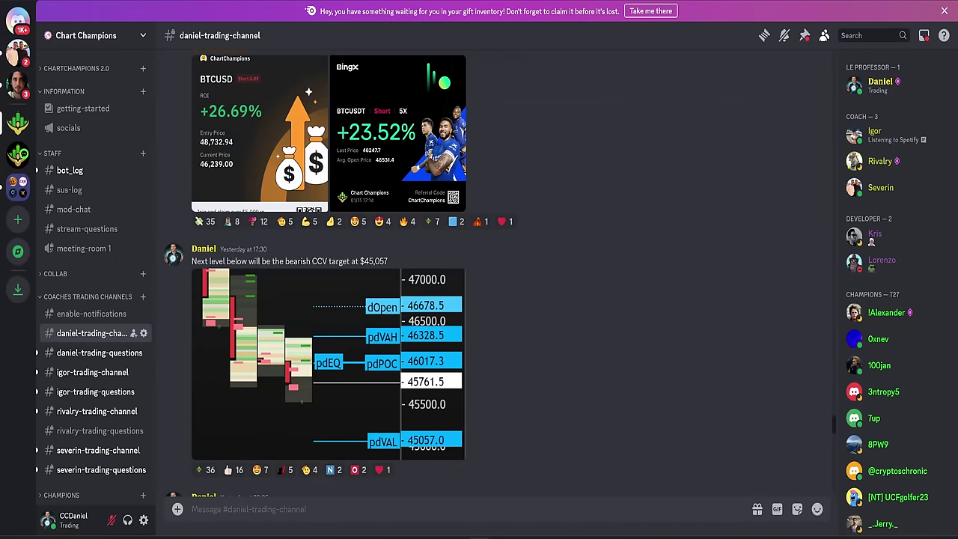
key("alt+Tab")
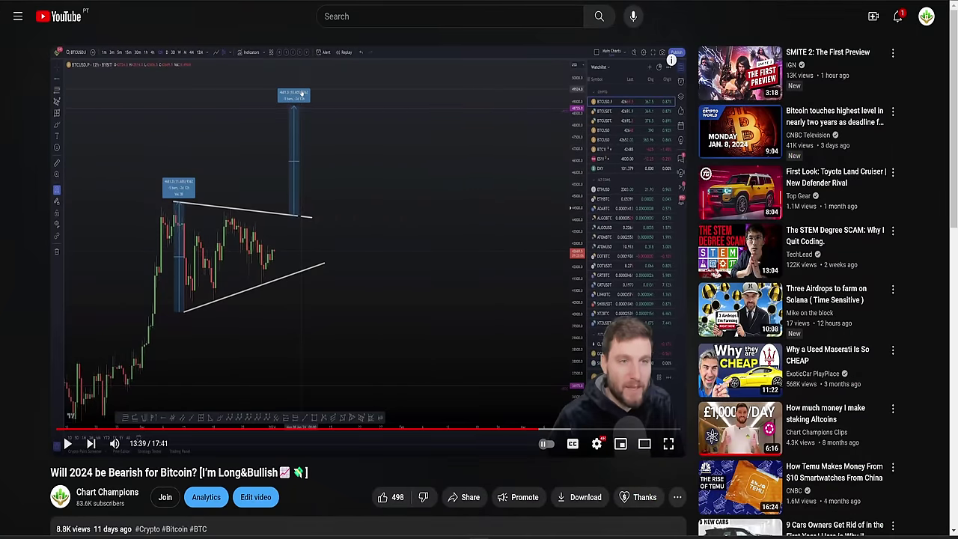
key("alt+Tab")
left_click(749, 176)
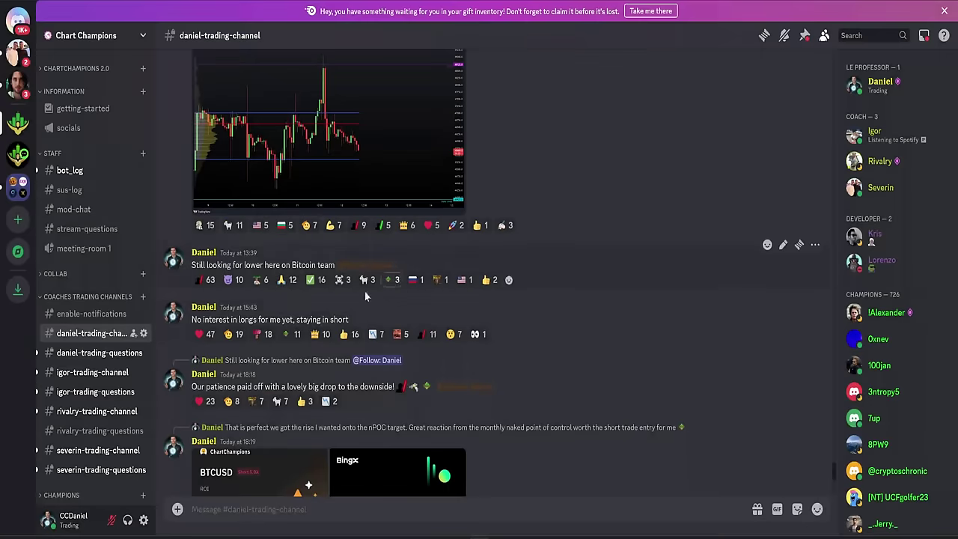
- Highlight 'Still looking for lower', then highlight the Monthly nPOC question in the X post
left_click_drag(192, 265, 275, 265)
key("alt+Tab")
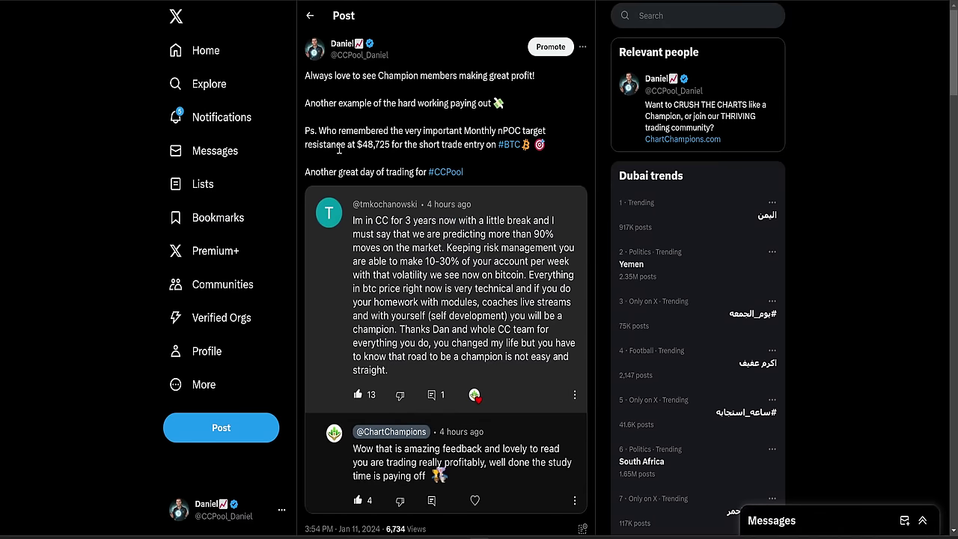
left_click_drag(324, 129, 509, 126)
left_click(438, 131)
left_click(515, 127)
- Scroll through the X post's replies, including the +44.36% BingX short card
scroll(437, 149, "down", 3)
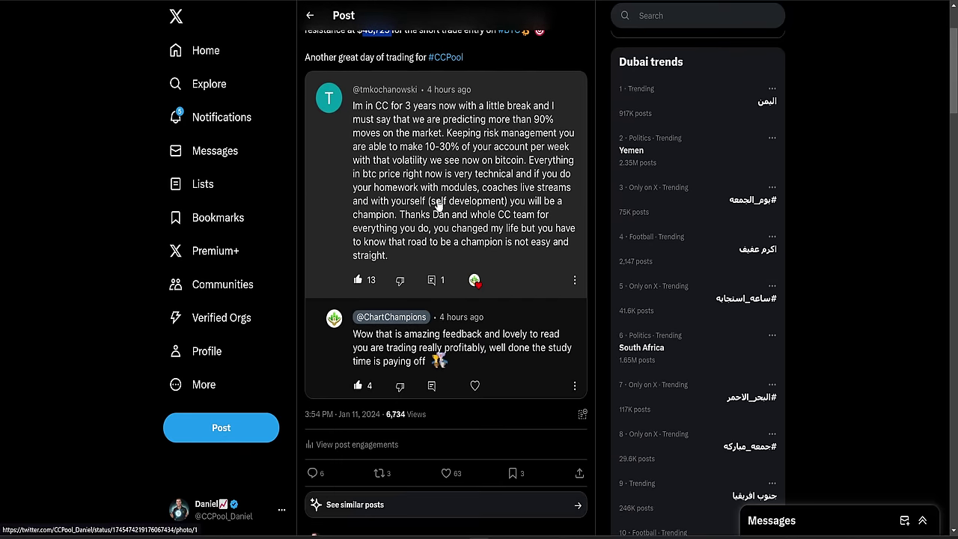
scroll(442, 270, "down", 6)
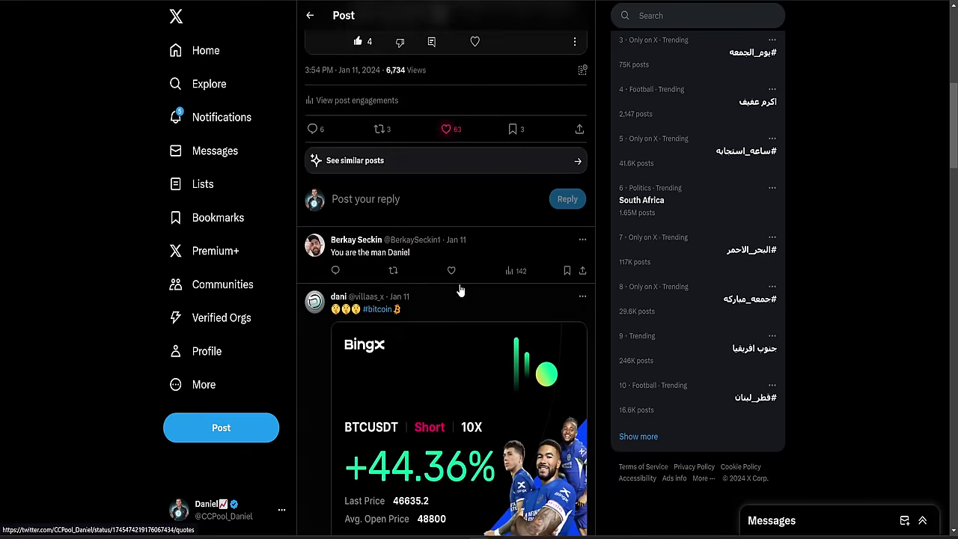
scroll(449, 288, "down", 2)
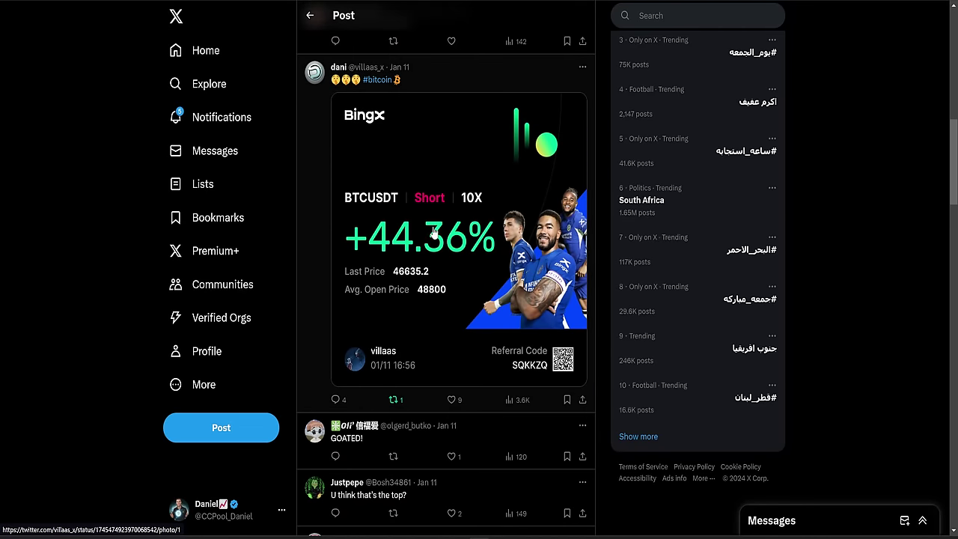
scroll(432, 233, "down", 4)
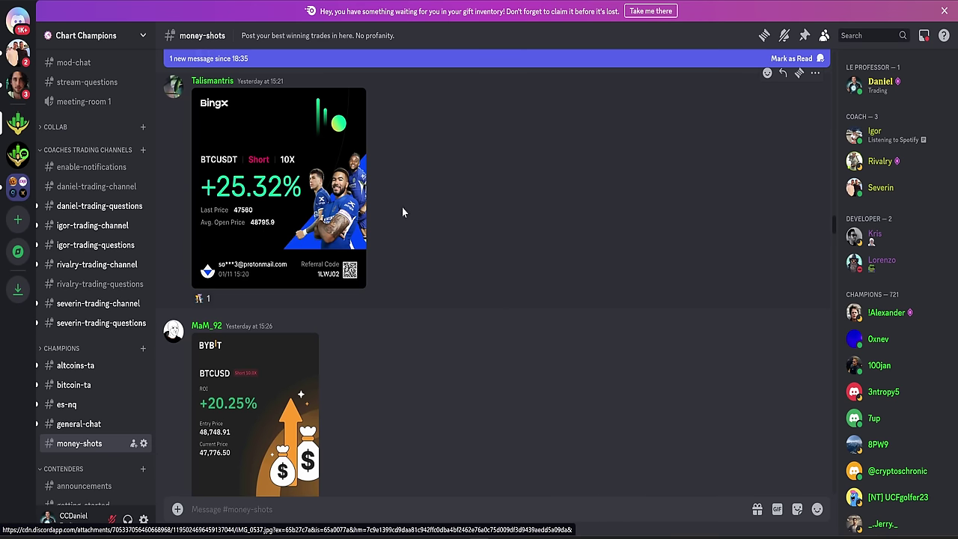
- Scroll down #money-shots to the latest members' BTC short PnL cards
scroll(402, 210, "down", 3)
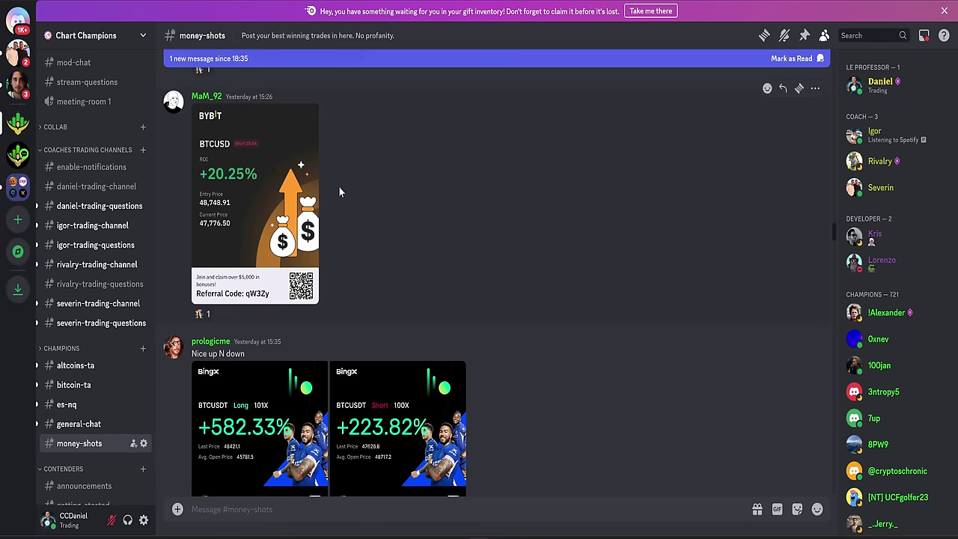
scroll(386, 202, "down", 1)
scroll(382, 195, "down", 1)
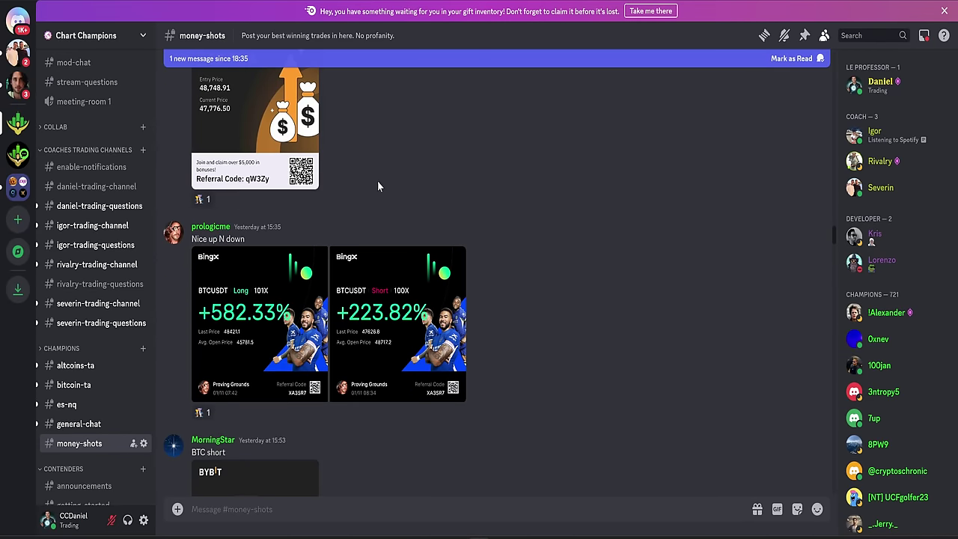
scroll(463, 193, "down", 9)
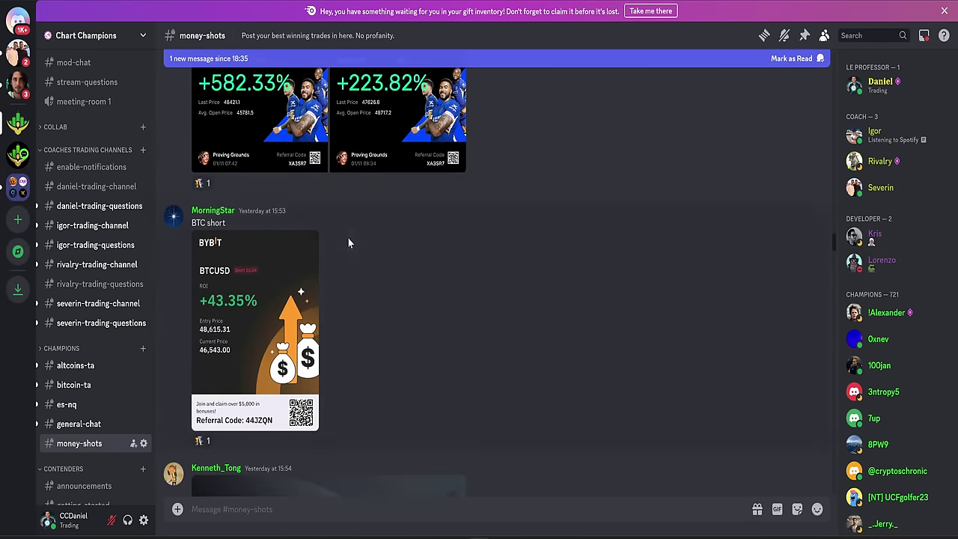
scroll(398, 238, "down", 9)
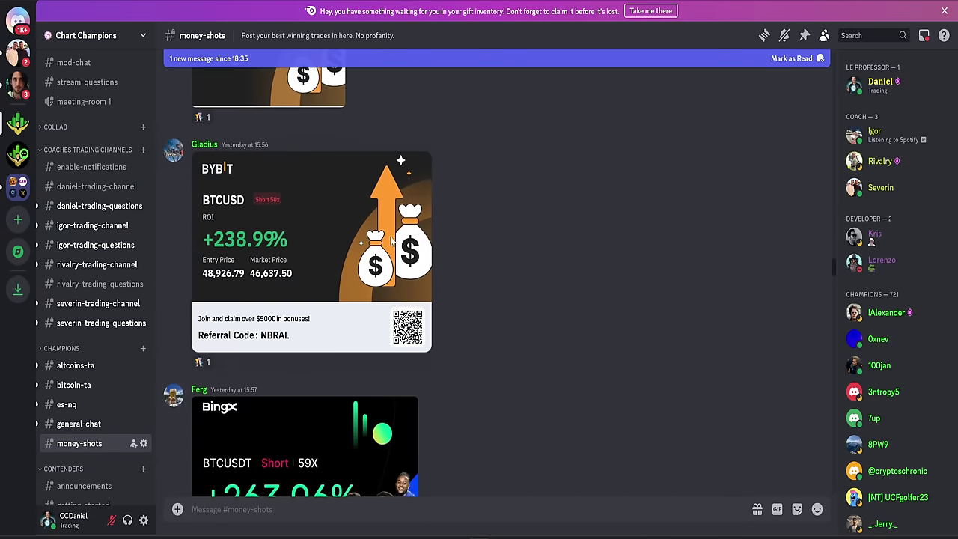
scroll(430, 236, "down", 9)
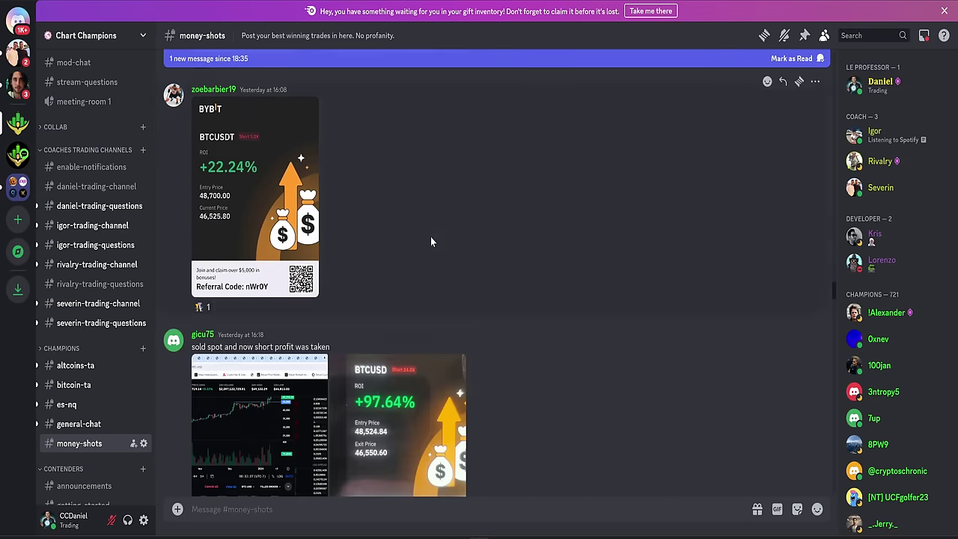
scroll(444, 240, "down", 8)
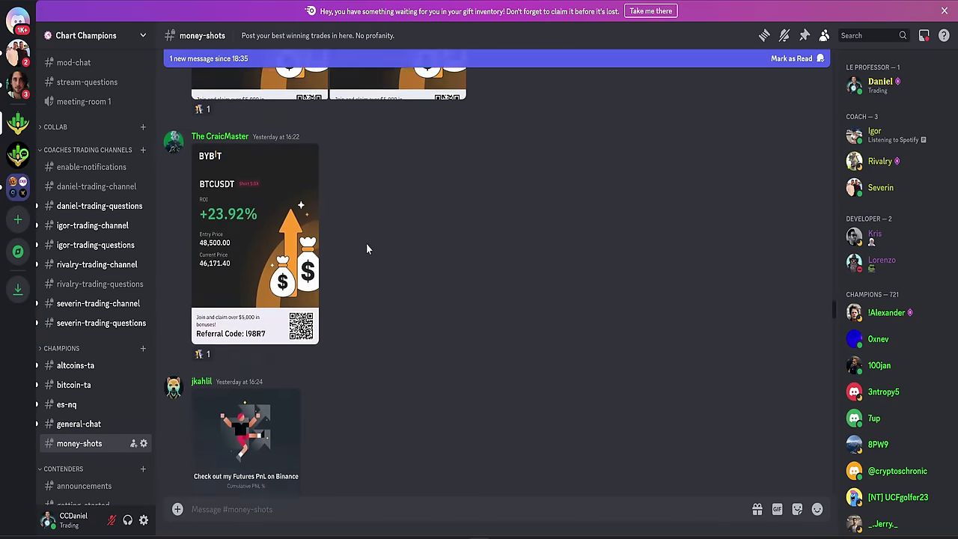
scroll(378, 245, "down", 9)
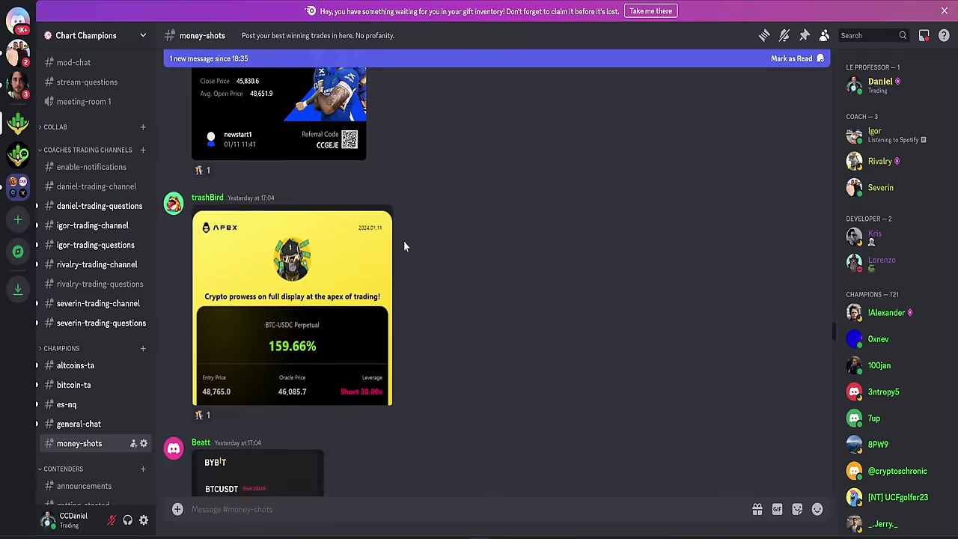
scroll(427, 246, "down", 3)
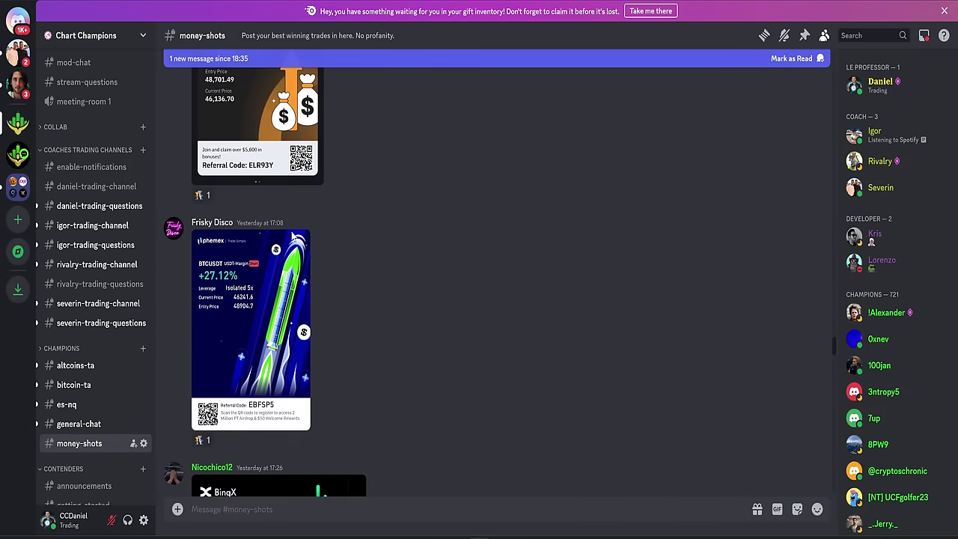
scroll(419, 157, "down", 7)
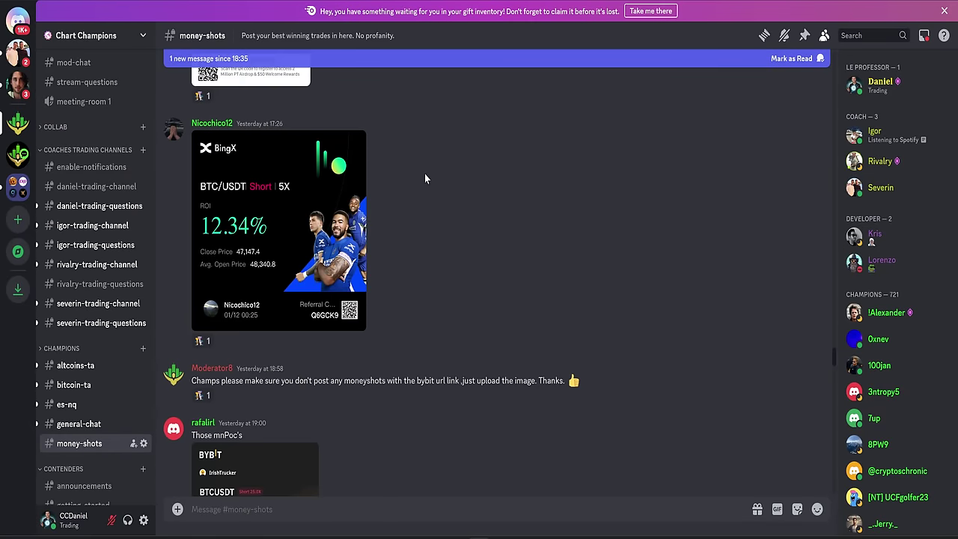
scroll(431, 194, "down", 8)
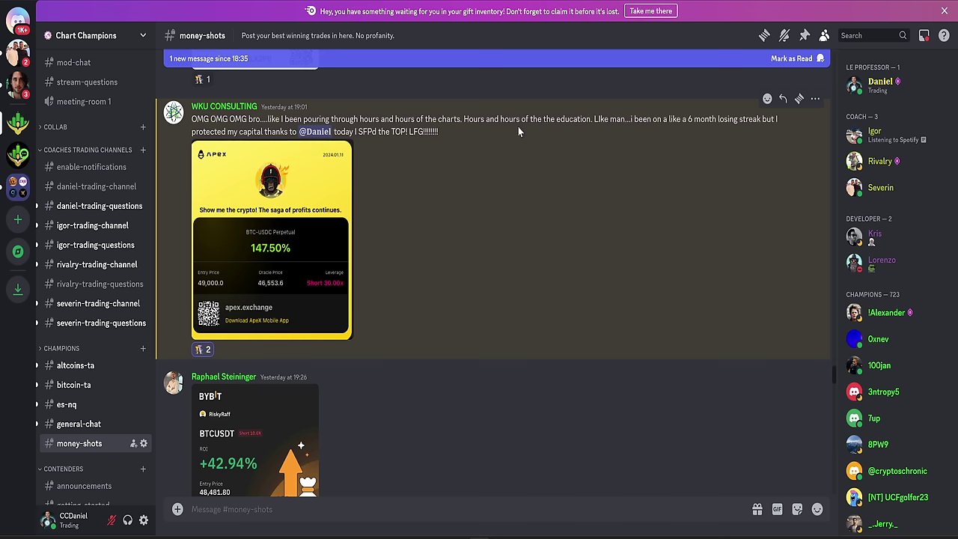
scroll(481, 171, "up", 1)
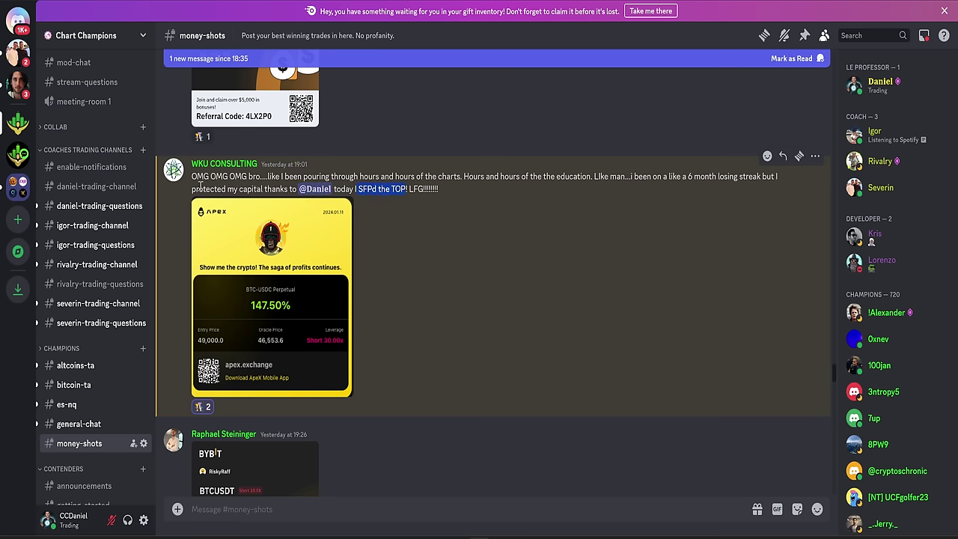
scroll(471, 239, "down", 5)
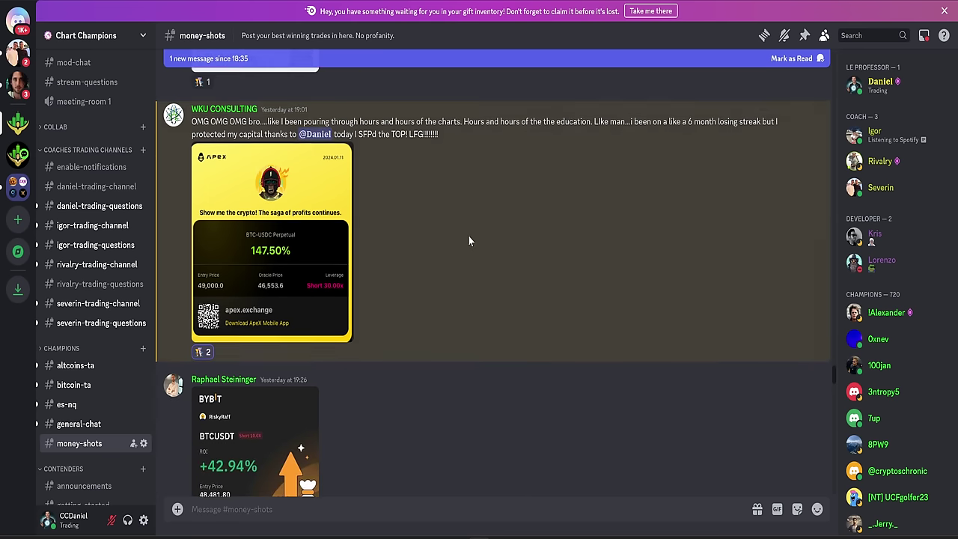
scroll(462, 242, "down", 3)
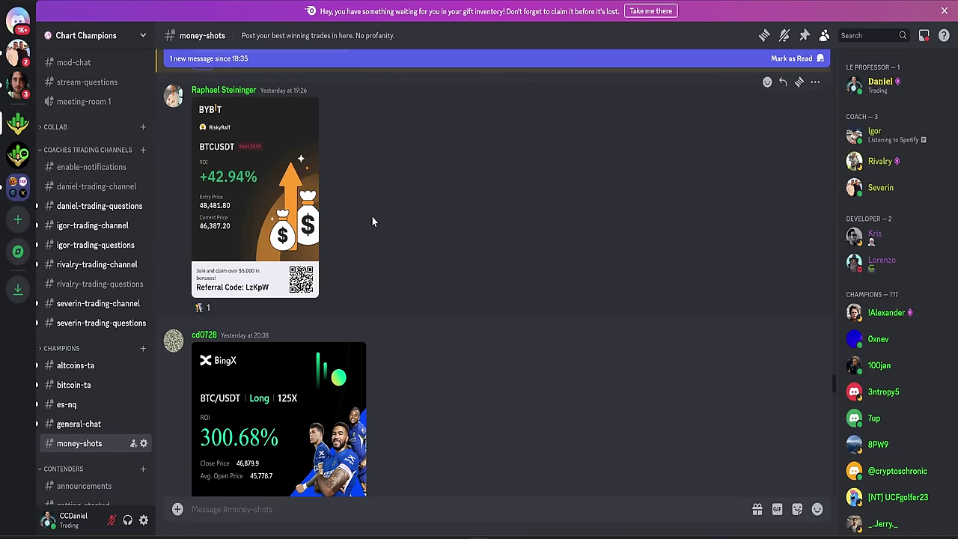
scroll(397, 224, "down", 12)
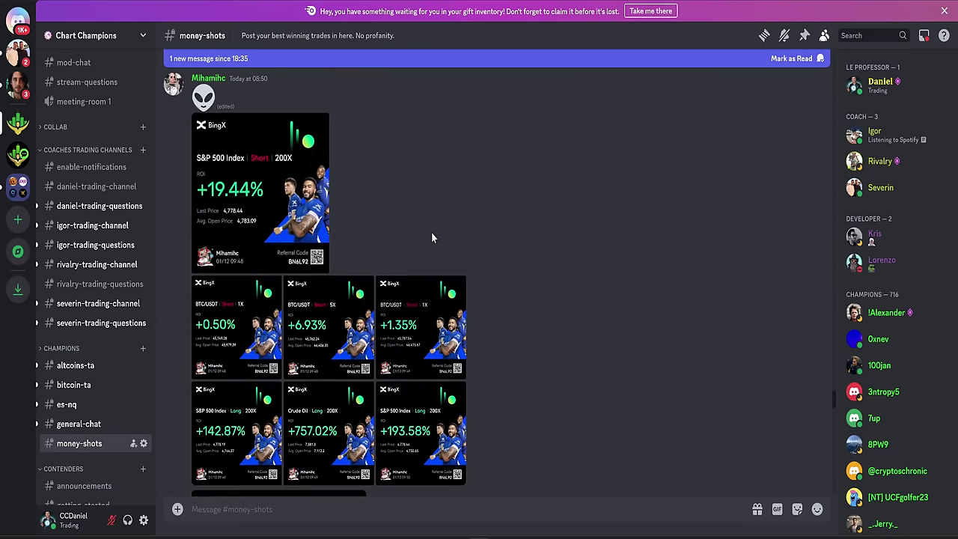
scroll(431, 233, "down", 15)
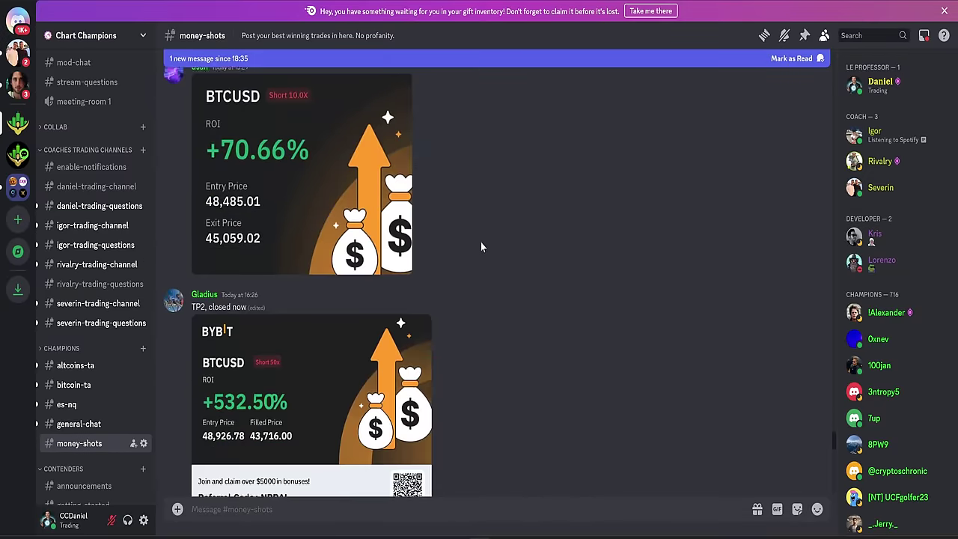
scroll(483, 243, "down", 15)
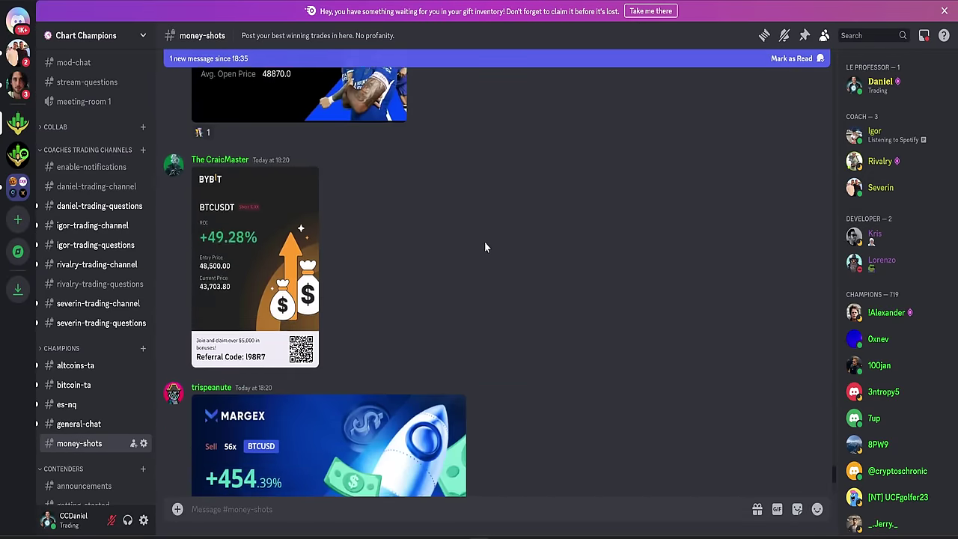
scroll(484, 242, "down", 4)
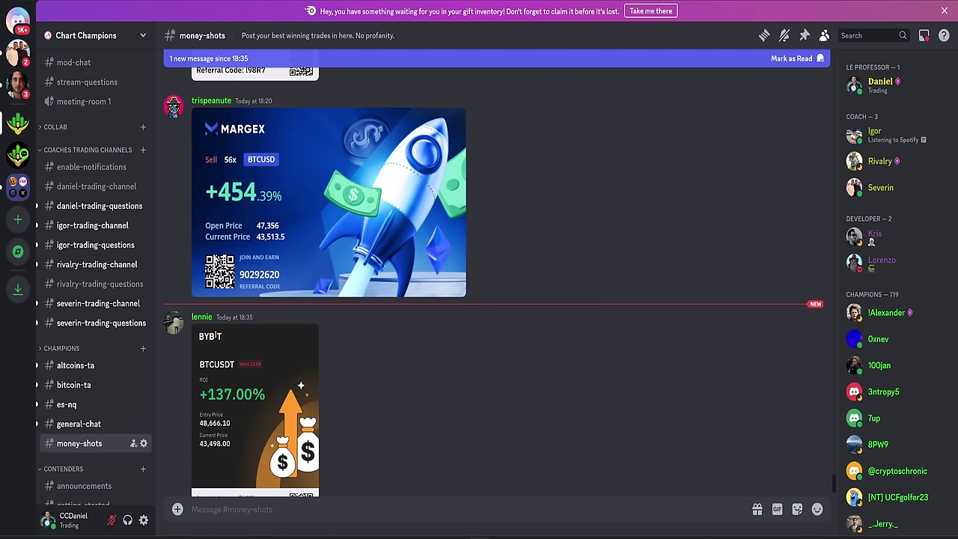
key("alt+Tab")
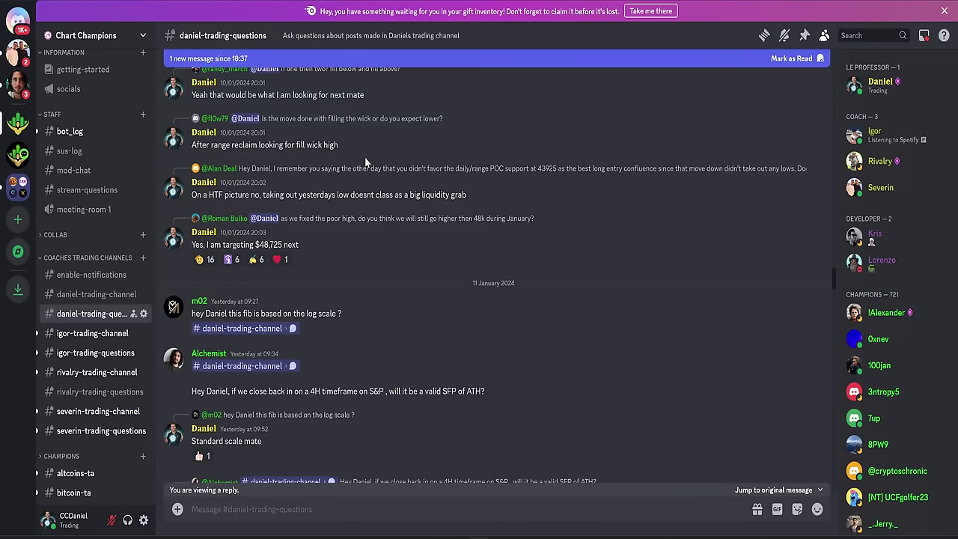
- Open #daniel-trading-channel and scroll down through Daniel's replies
left_click(96, 294)
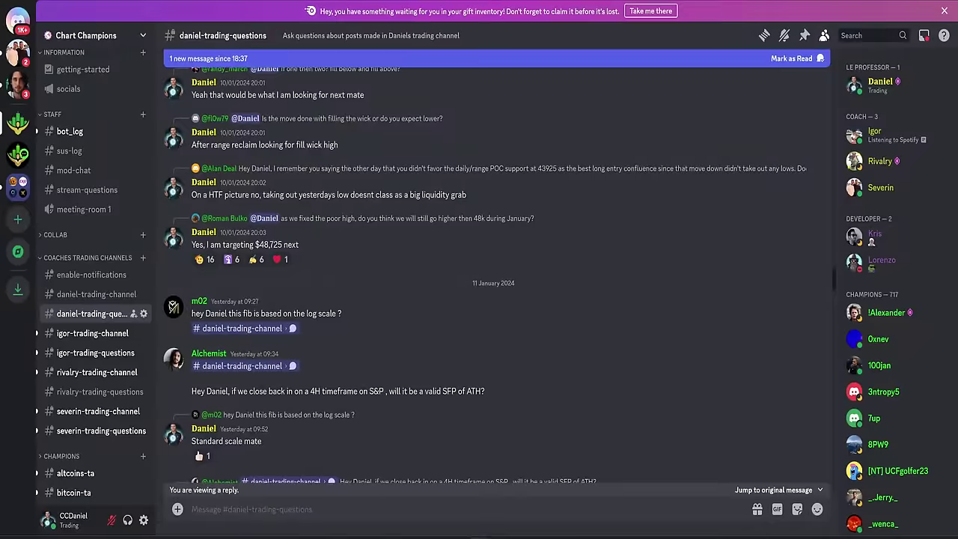
scroll(238, 152, "down", 3)
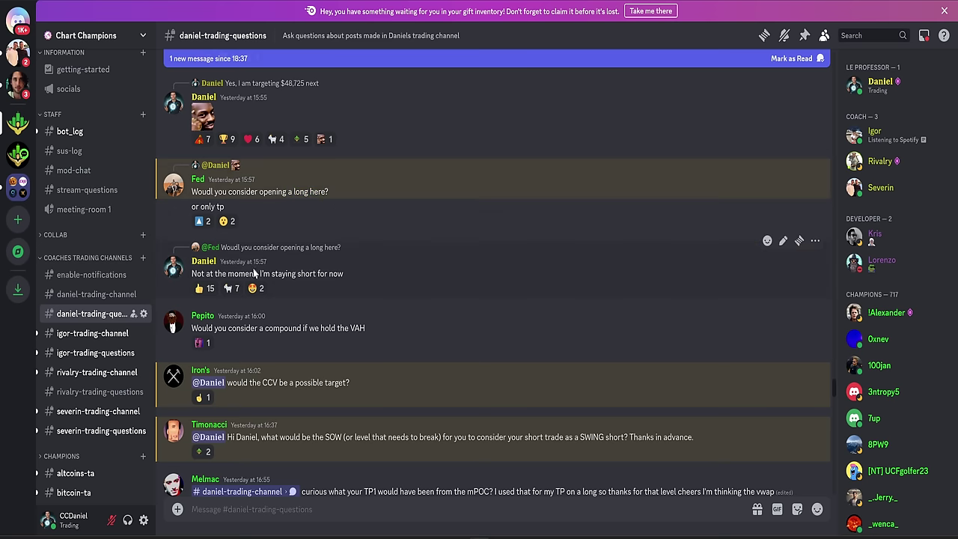
left_click_drag(204, 273, 309, 274)
left_click(342, 274)
scroll(342, 274, "down", 3)
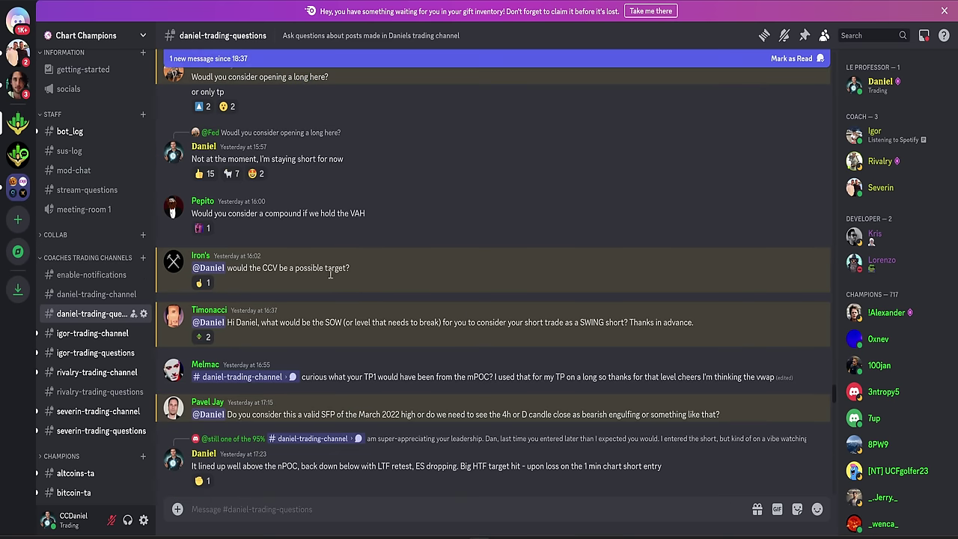
scroll(326, 274, "down", 5)
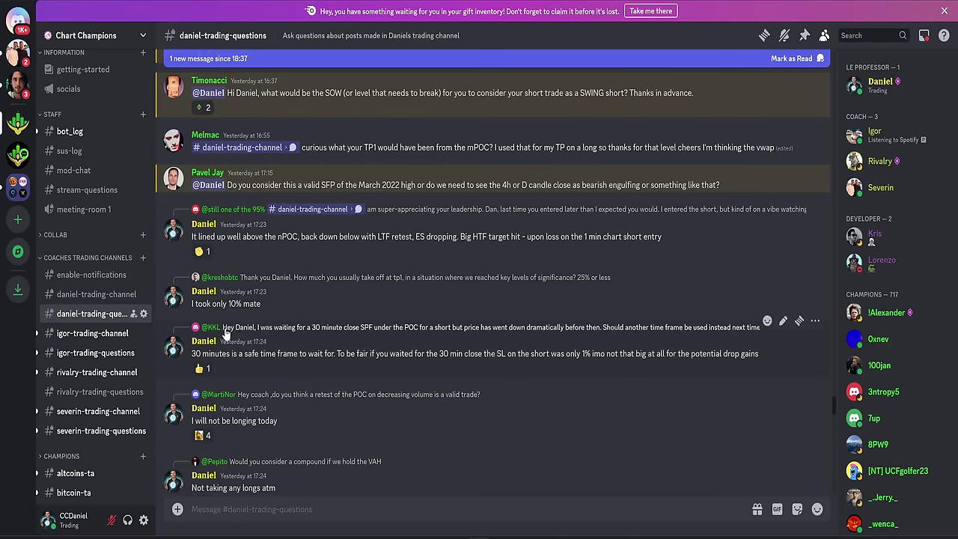
scroll(232, 325, "down", 3)
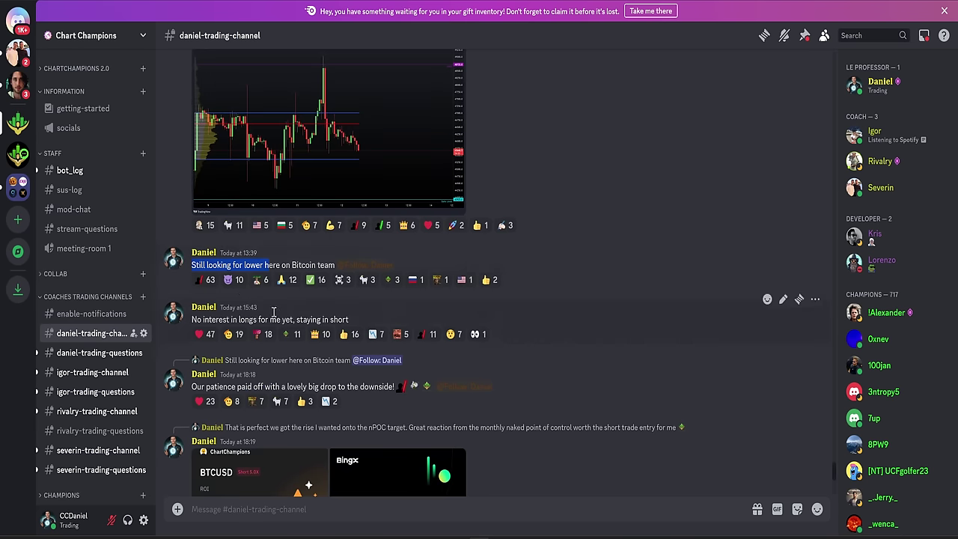
- Highlight Daniel's calls for lower prices and staying short, and preview his PnL card
left_click_drag(232, 265, 193, 265)
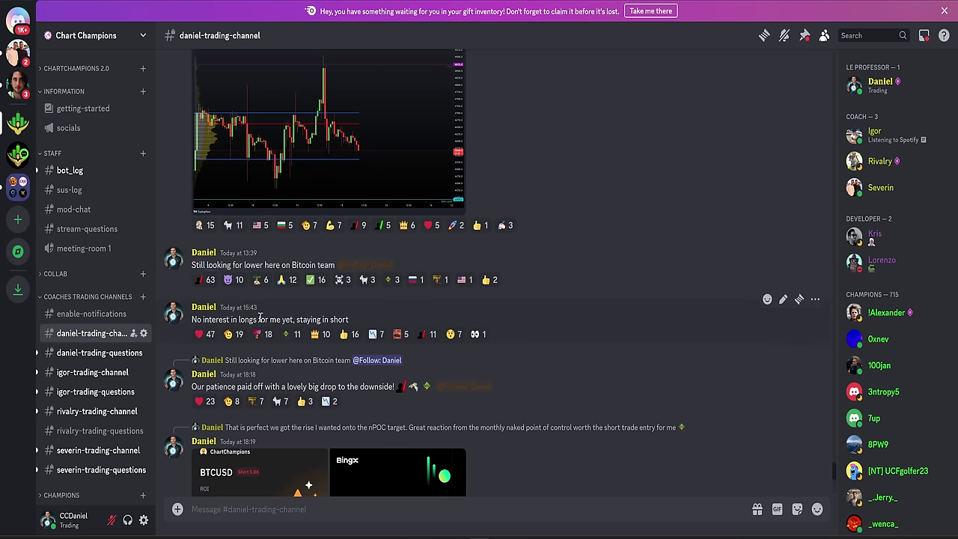
left_click_drag(274, 319, 342, 319)
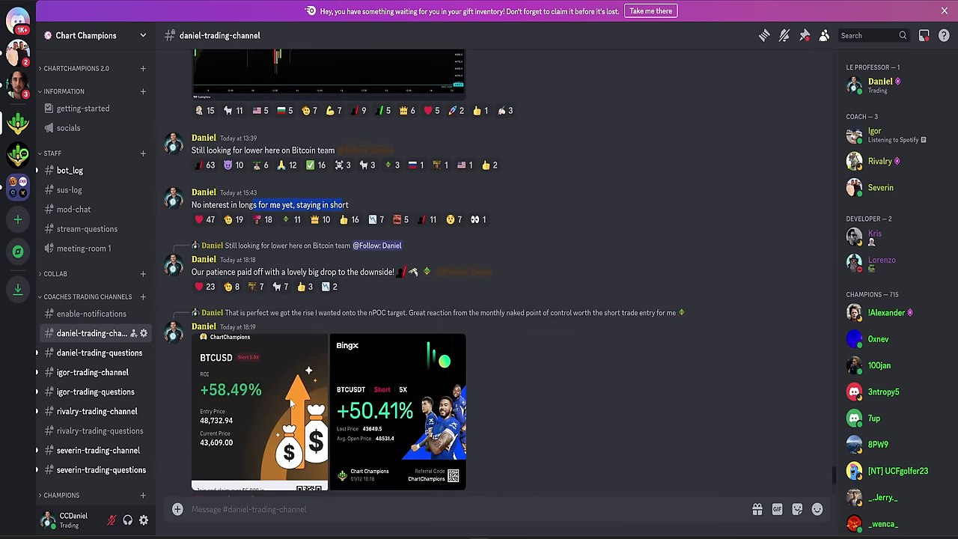
left_click(268, 404)
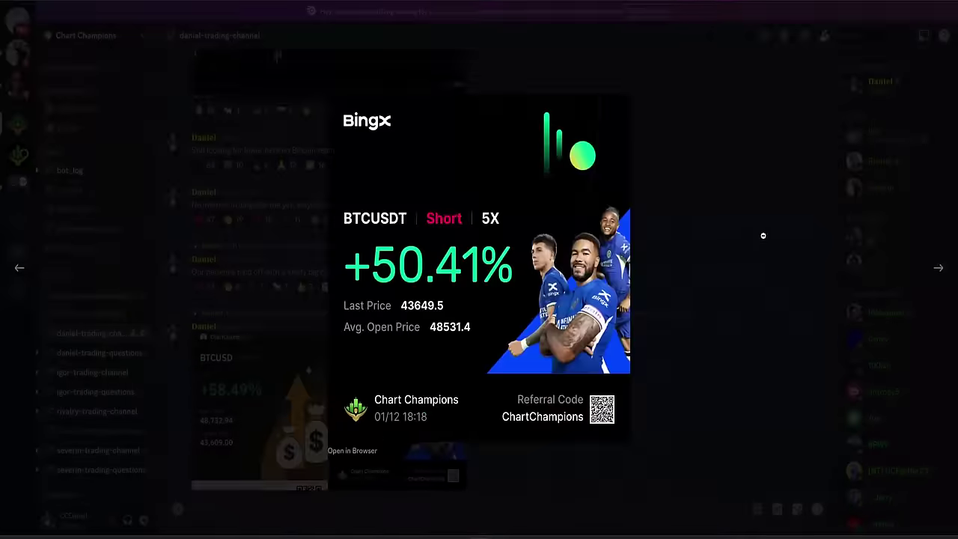
left_click(762, 236)
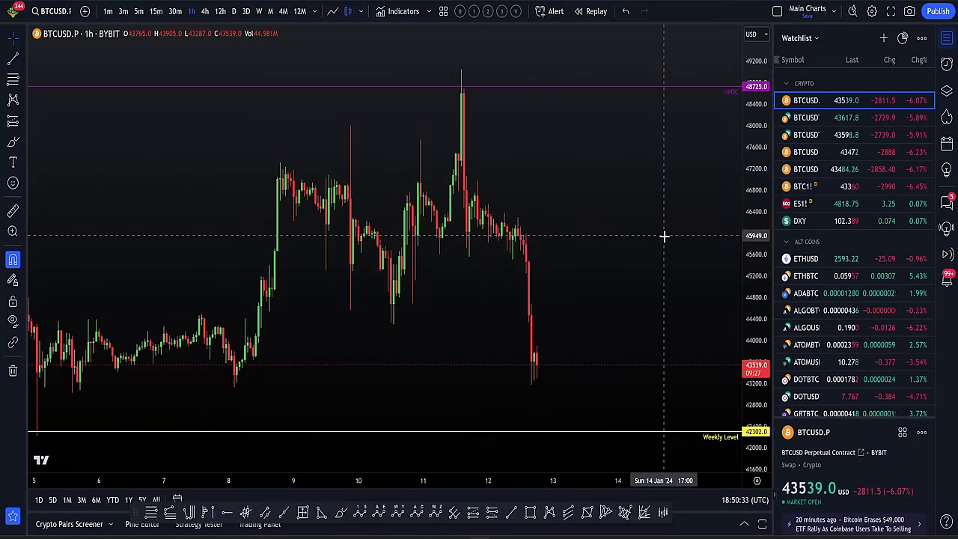
- In the Object Tree, hide the nPOC and HTF Levels and show the Fib Retracement
scroll(664, 236, "down", 4)
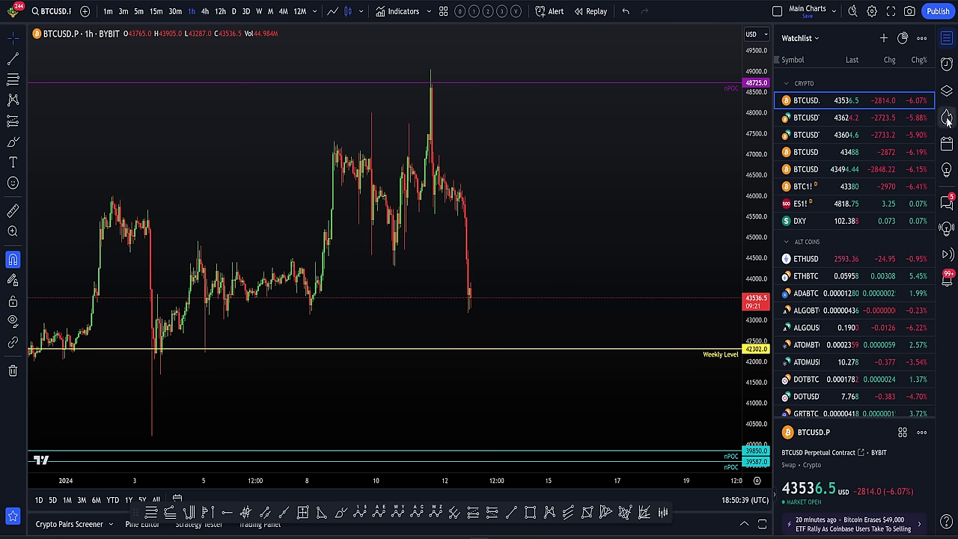
left_click(947, 91)
left_click(910, 110)
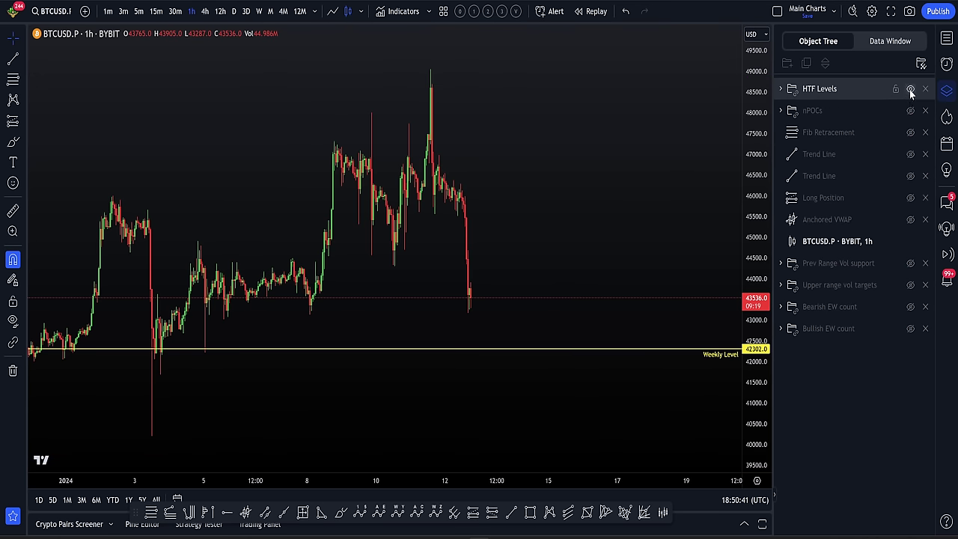
left_click(910, 89)
left_click(910, 132)
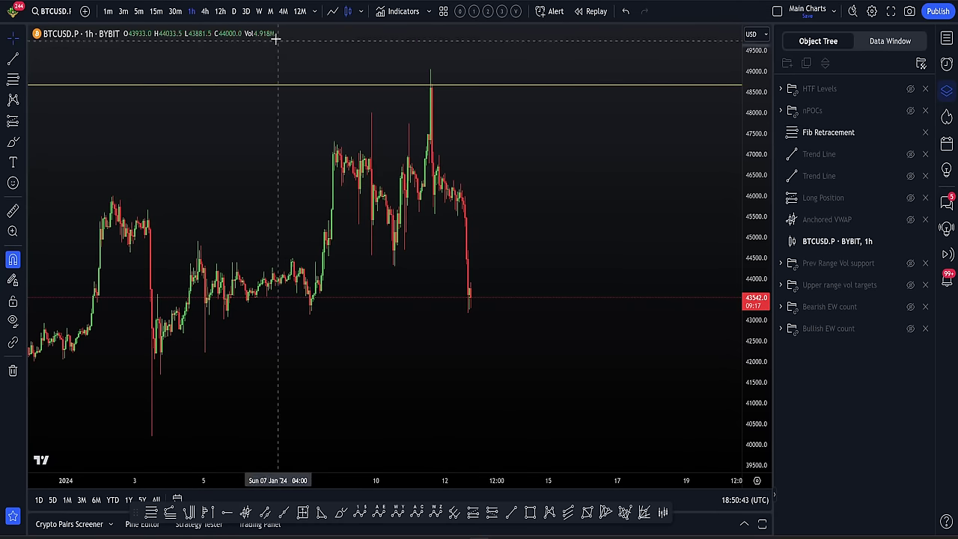
- Switch the BTCUSD chart to 1W, then to the 4h timeframe
left_click(259, 11)
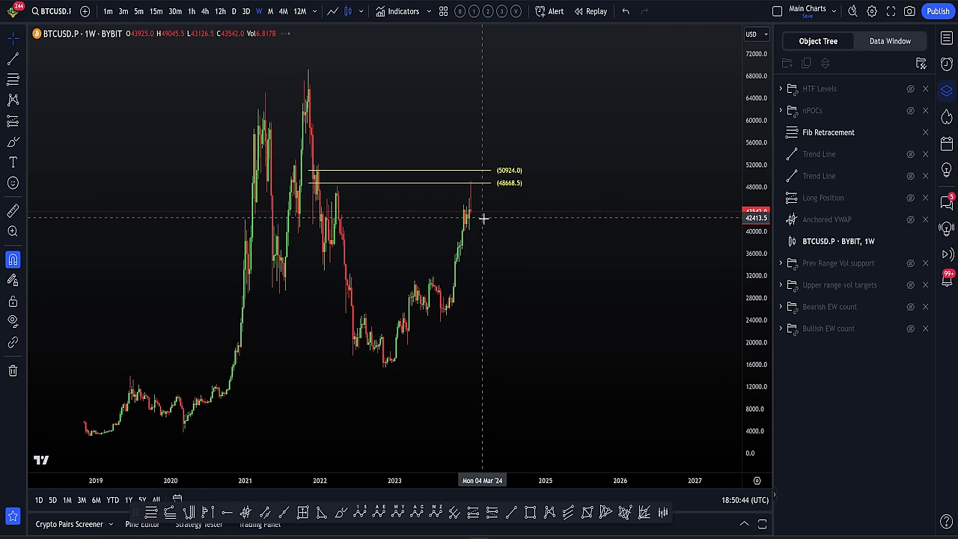
left_click(206, 11)
scroll(622, 224, "down", 2)
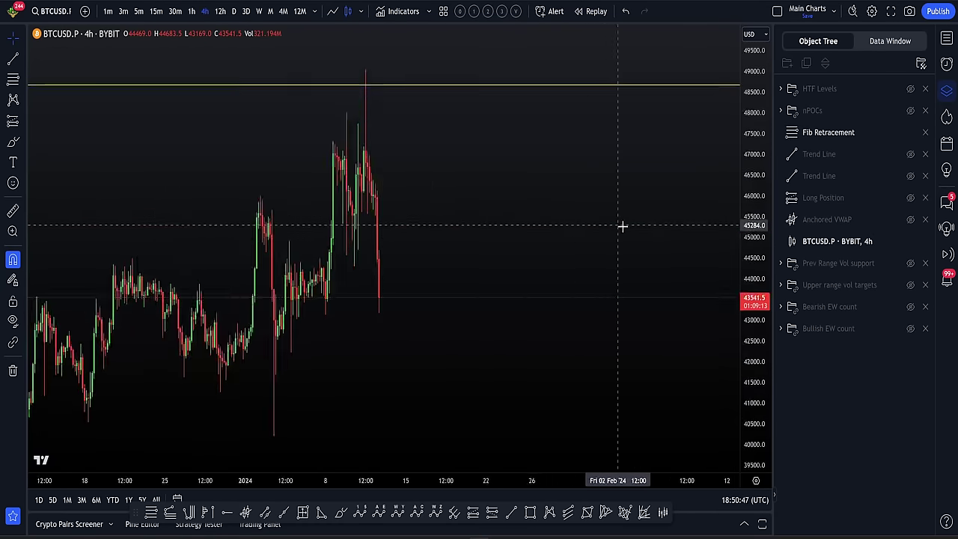
scroll(593, 238, "up", 2)
scroll(366, 336, "down", 1)
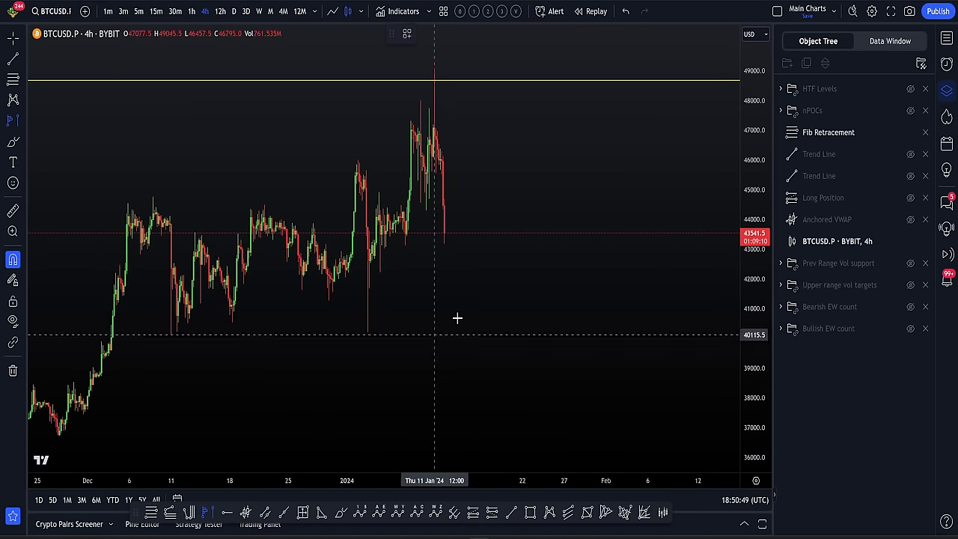
scroll(345, 264, "down", 1)
- Draw a Fixed Range Volume Profile from 4 December to 12 January
left_click(235, 220)
left_click(500, 209)
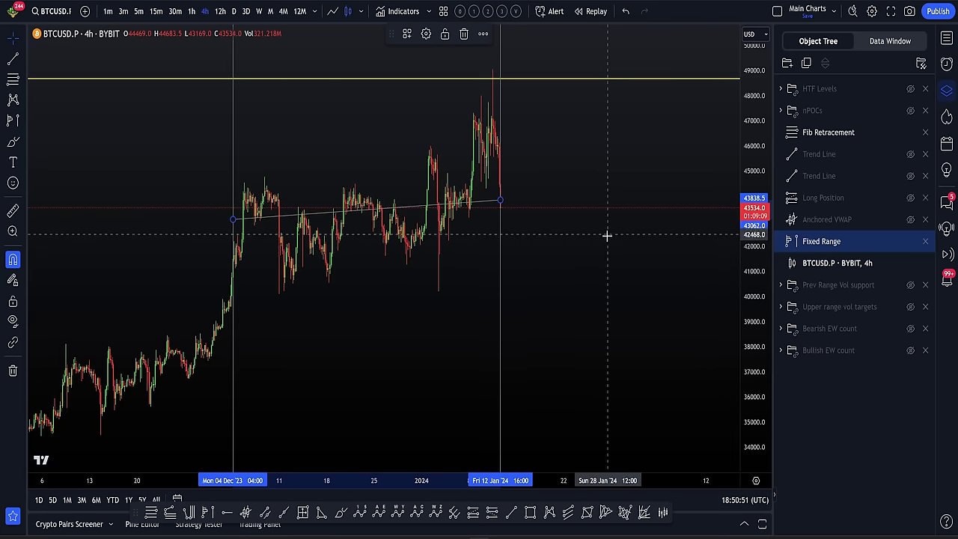
scroll(557, 247, "up", 1)
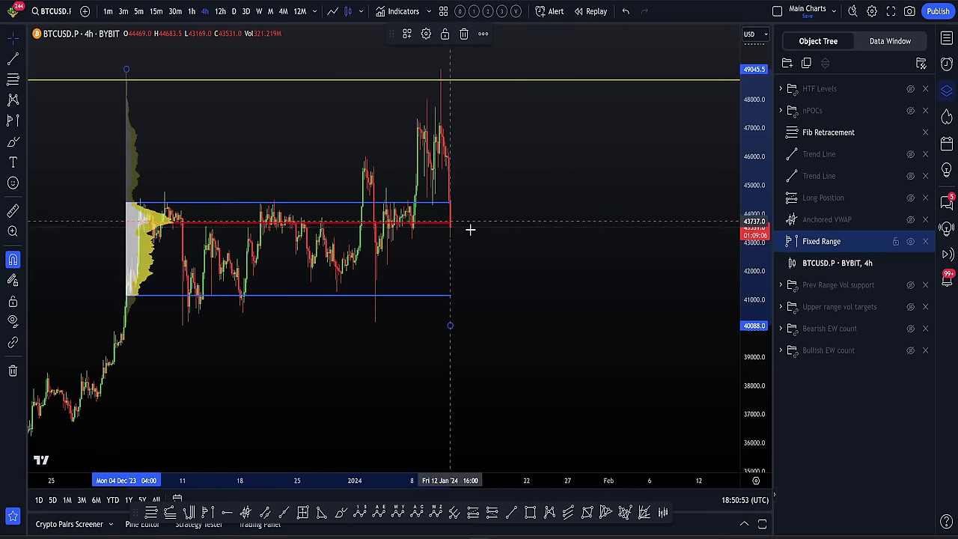
left_click(494, 246)
scroll(503, 244, "up", 2)
scroll(503, 244, "down", 2)
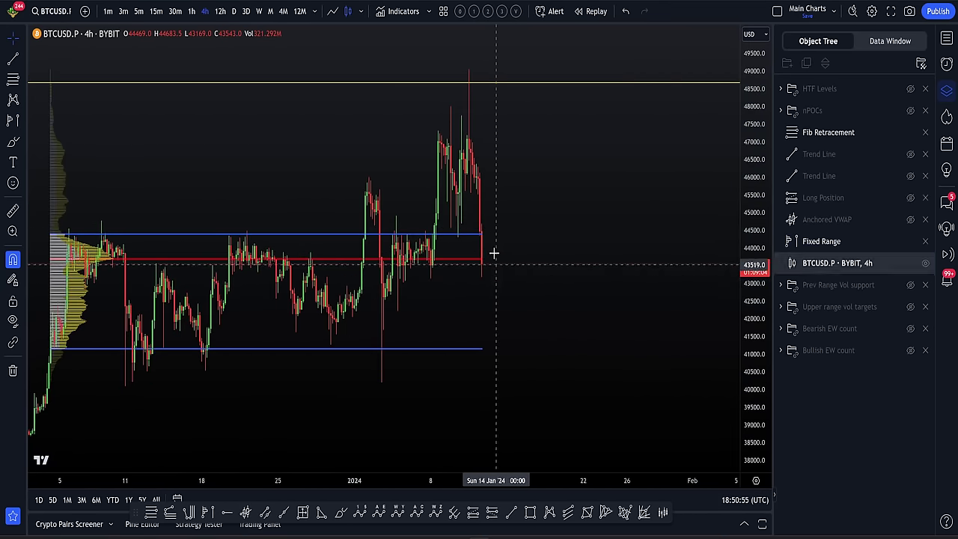
scroll(652, 296, "right", 2)
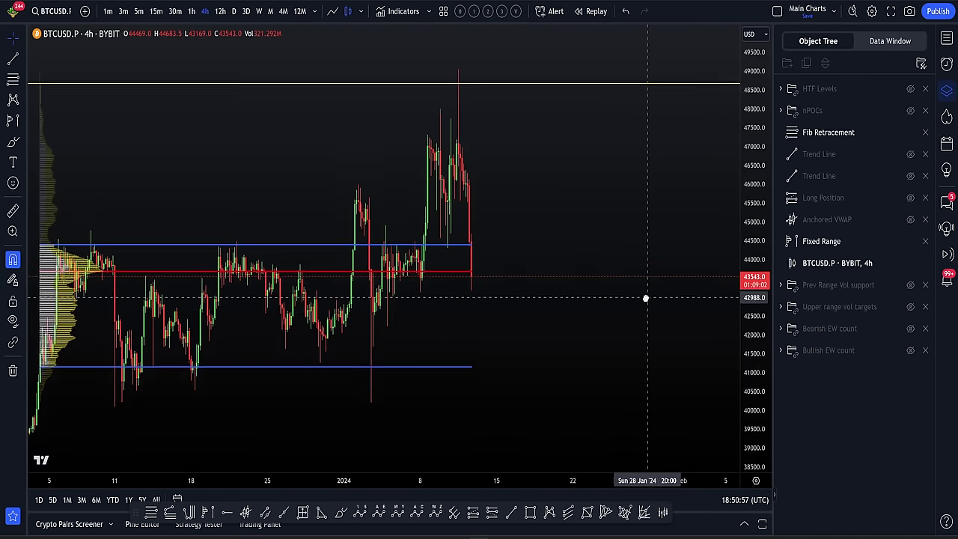
- Sketch a brush stroke beside the price drop, delete it, and enable magnet snapping
left_click(343, 512)
left_click_drag(467, 285, 467, 268)
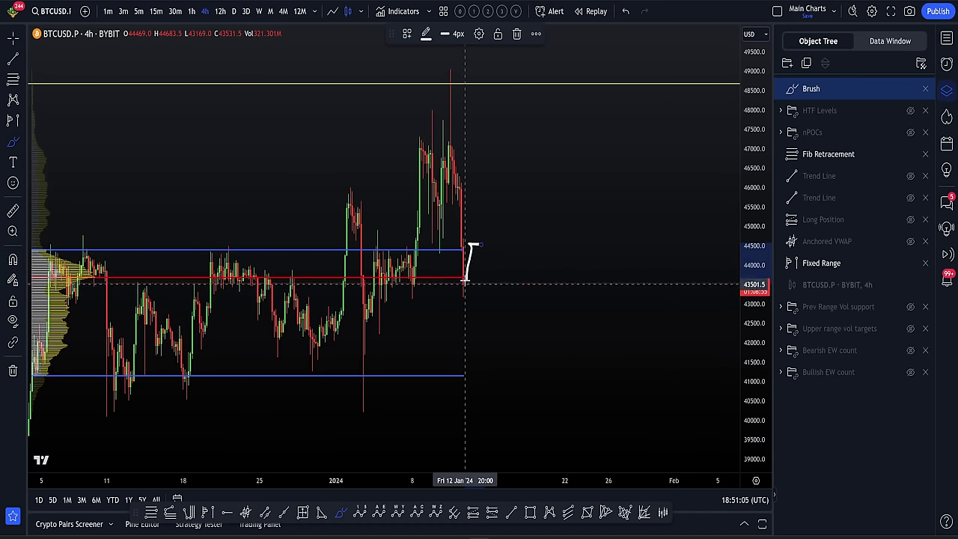
key("Delete")
key("ctrl")
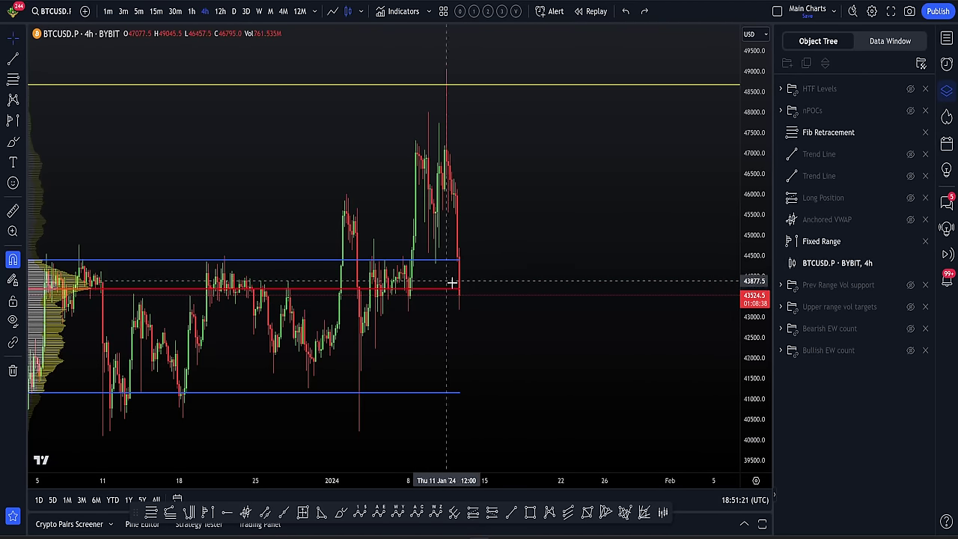
- Toggle the nPOC levels on and off, show the 42302 weekly HTF level, and reframe
left_click(910, 111)
left_click(910, 111)
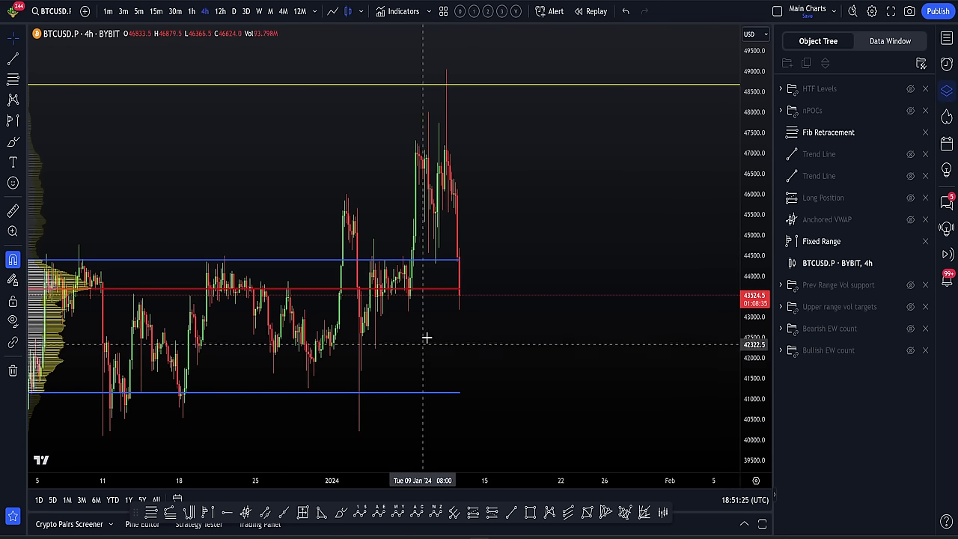
left_click(910, 88)
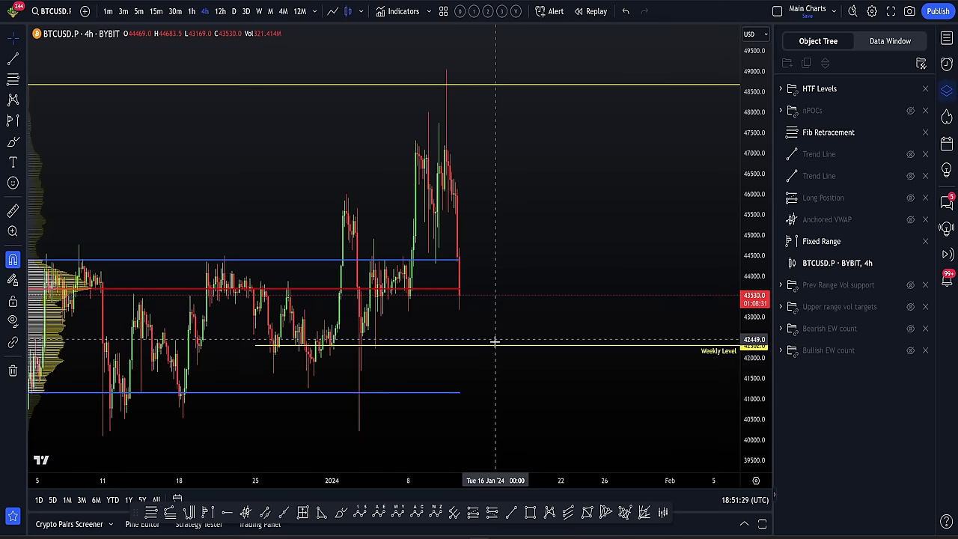
left_click_drag(493, 338, 471, 359)
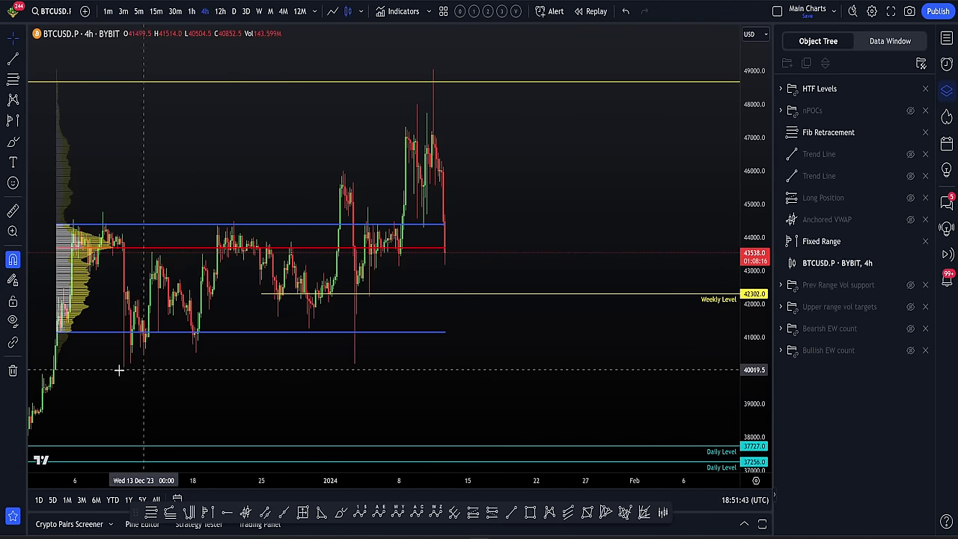
scroll(606, 235, "up", 3)
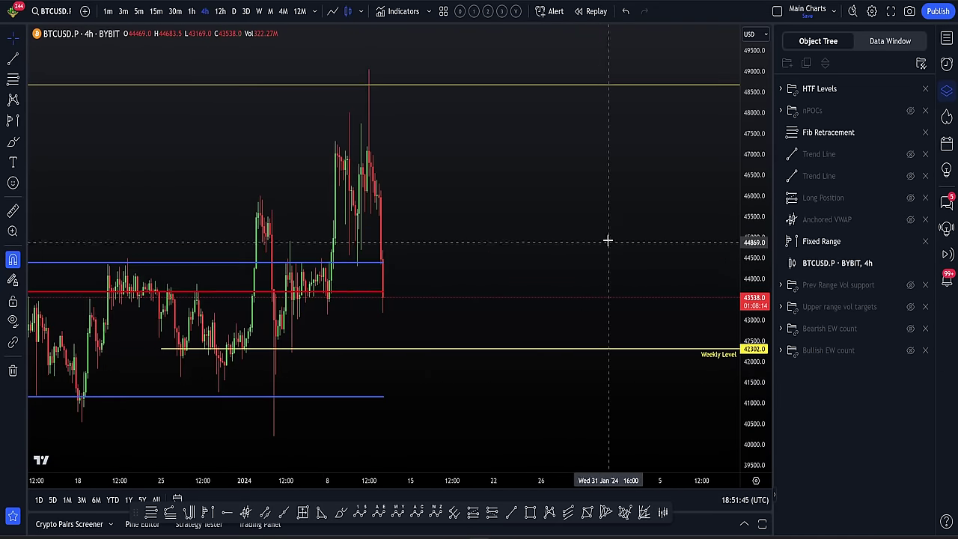
- Pan the BTCUSD 4-hour chart and unhide the nPOCs group, restoring the 48725, 39850 and 39587 levels
scroll(691, 233, "down", 3)
scroll(672, 225, "left", 1)
left_click_drag(672, 224, 577, 226)
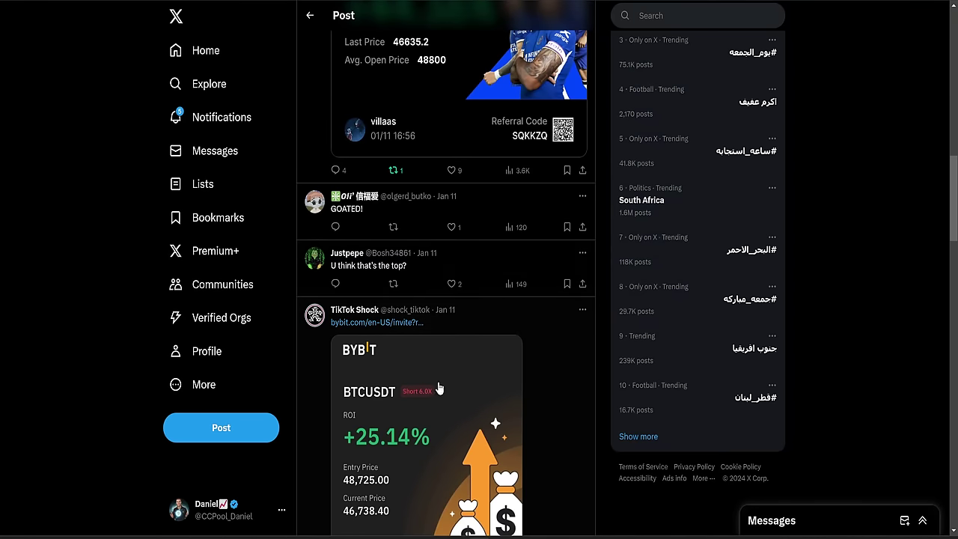
scroll(439, 388, "up", 5)
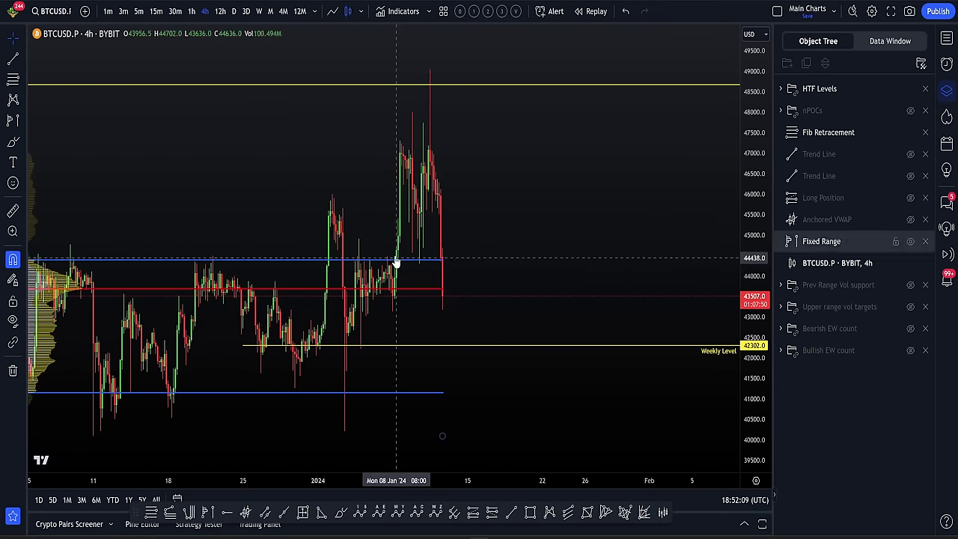
scroll(342, 305, "down", 5)
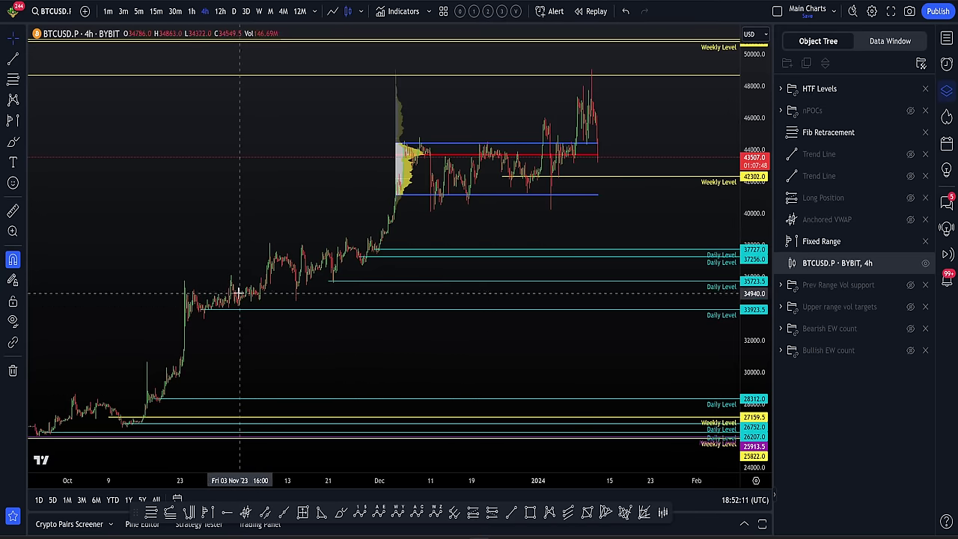
scroll(392, 280, "up", 3)
scroll(318, 302, "up", 3)
scroll(569, 213, "left", 3)
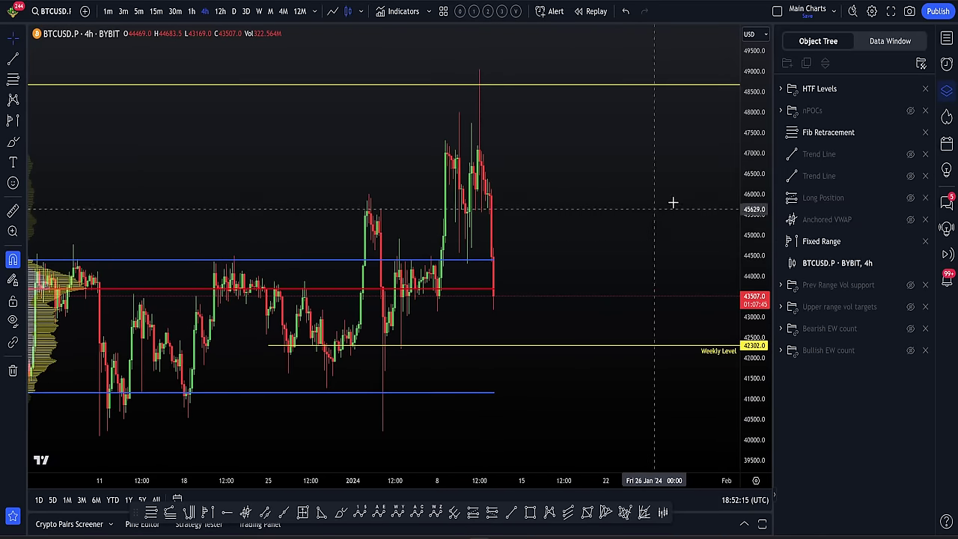
left_click(910, 110)
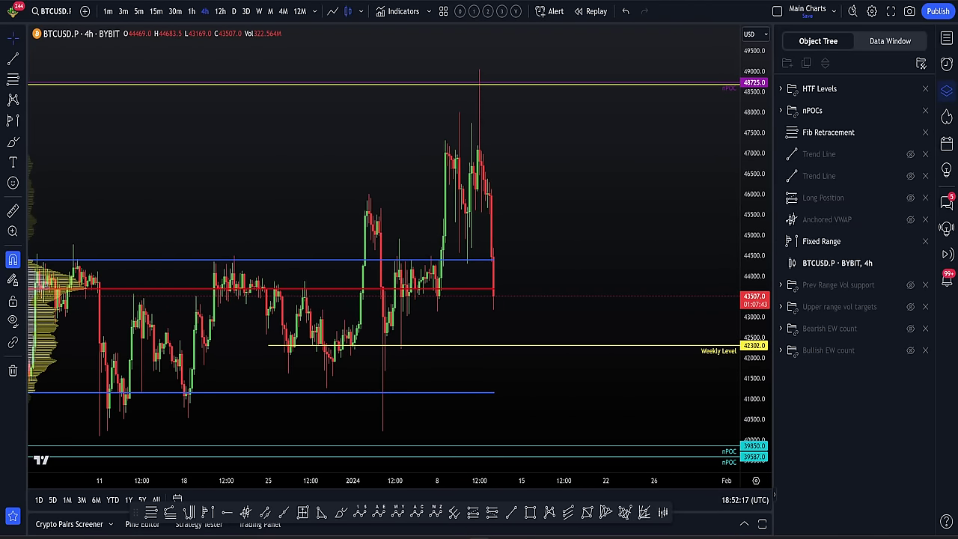
scroll(591, 276, "up", 1)
scroll(570, 265, "up", 1)
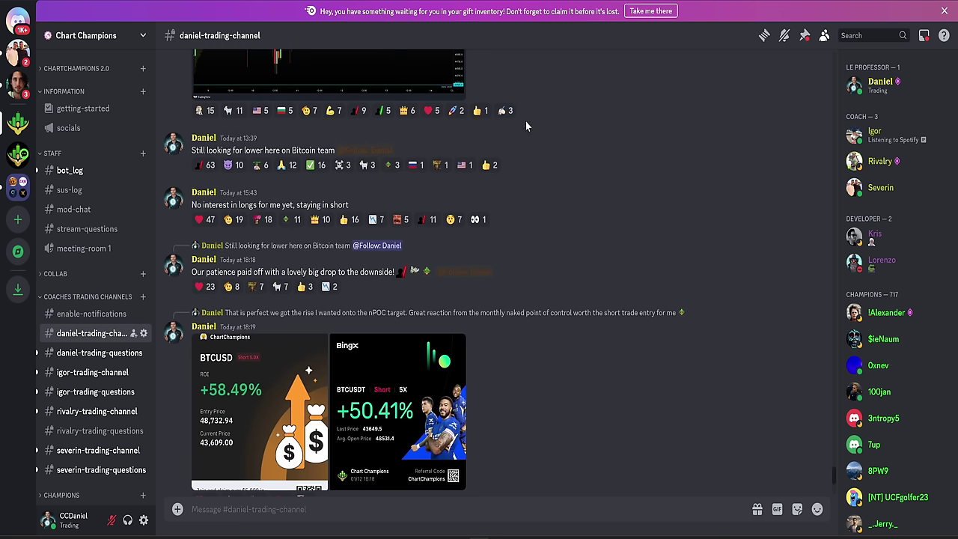
- View yesterday's 17:16 short-entry chart full size in the trading channel, then close it
scroll(494, 270, "up", 10)
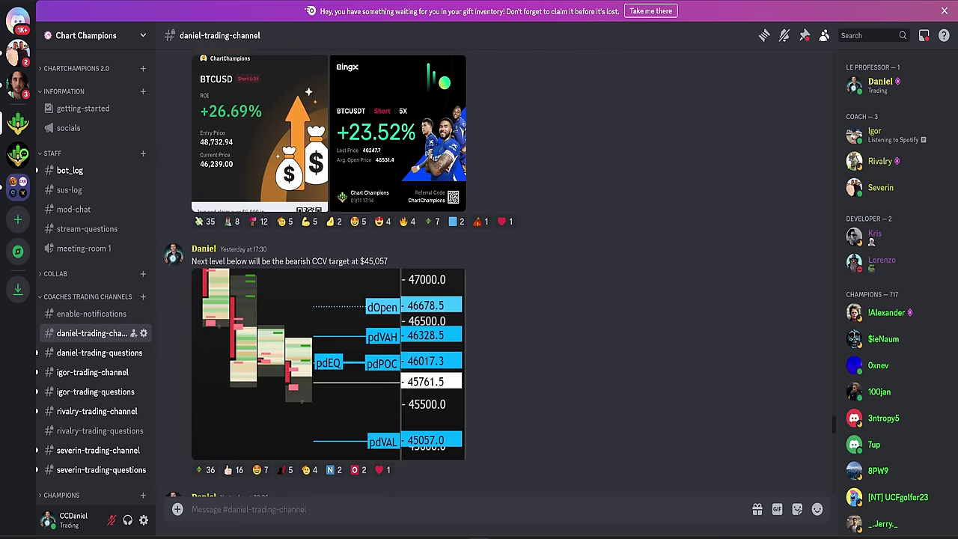
scroll(532, 199, "up", 10)
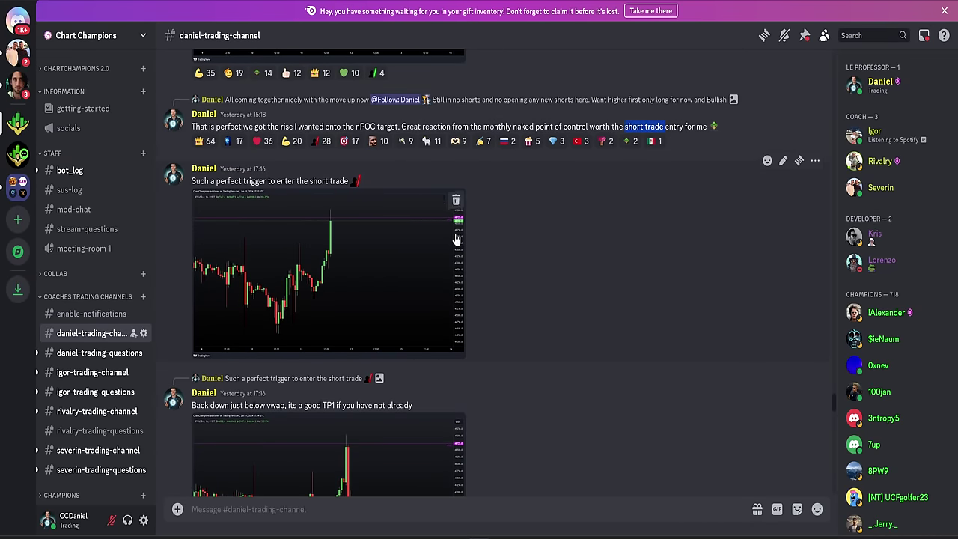
left_click(354, 232)
left_click(753, 289)
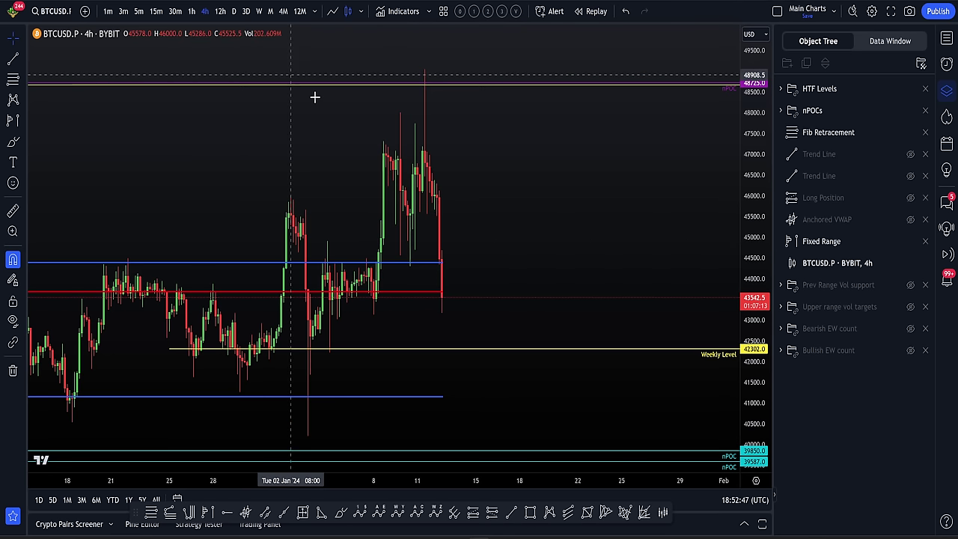
- Switch BTCUSD to 30-minute candles, stretch the price scale, show the watchlist and frame the peak
left_click(174, 11)
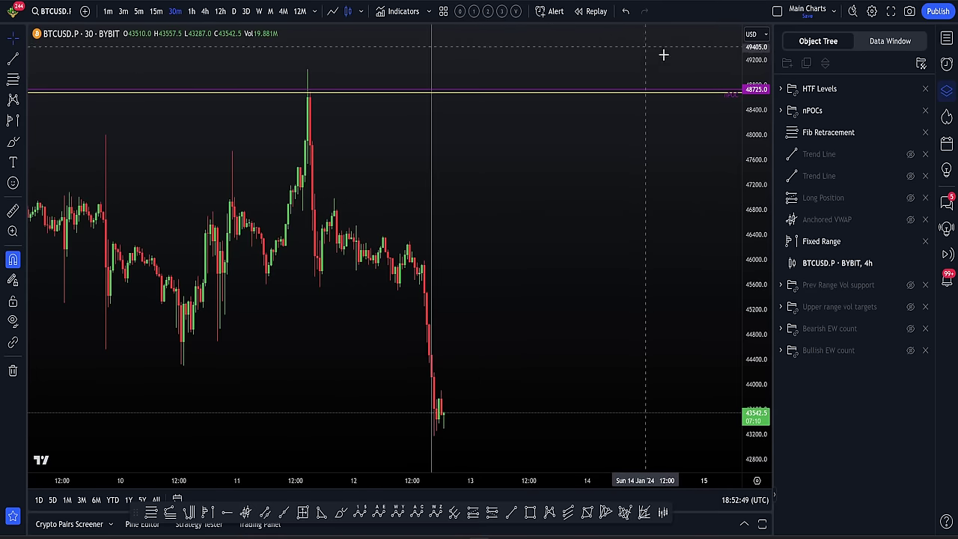
left_click_drag(762, 208, 954, 97)
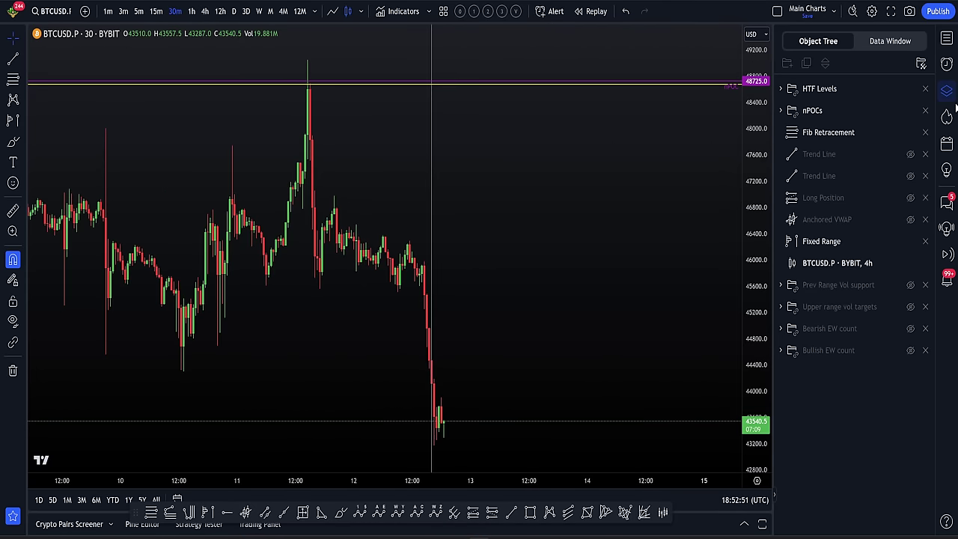
left_click(947, 39)
scroll(407, 188, "left", 3)
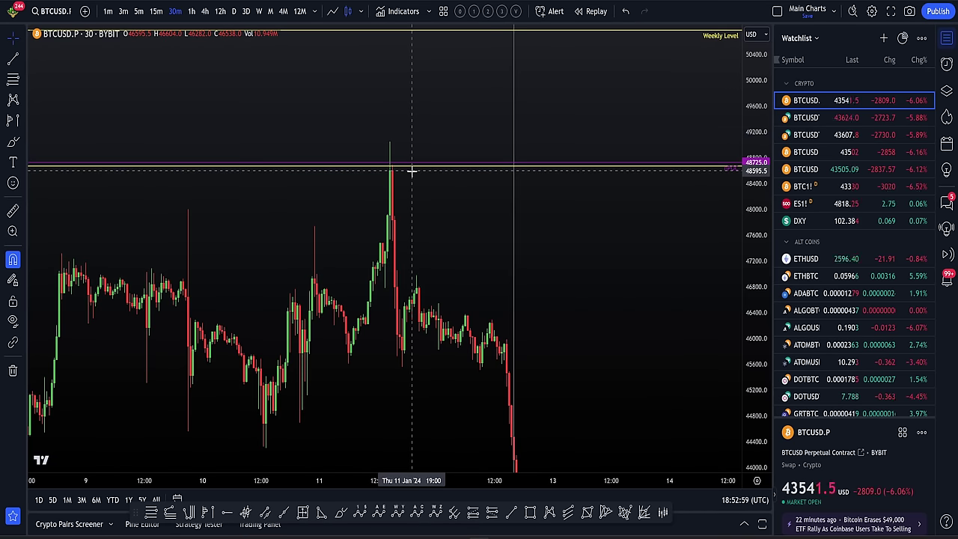
left_click_drag(412, 172, 357, 79)
- Measure the drop from the peak to the low: −5282 (−10.84%) over 59 bars
left_click(367, 81, "shift")
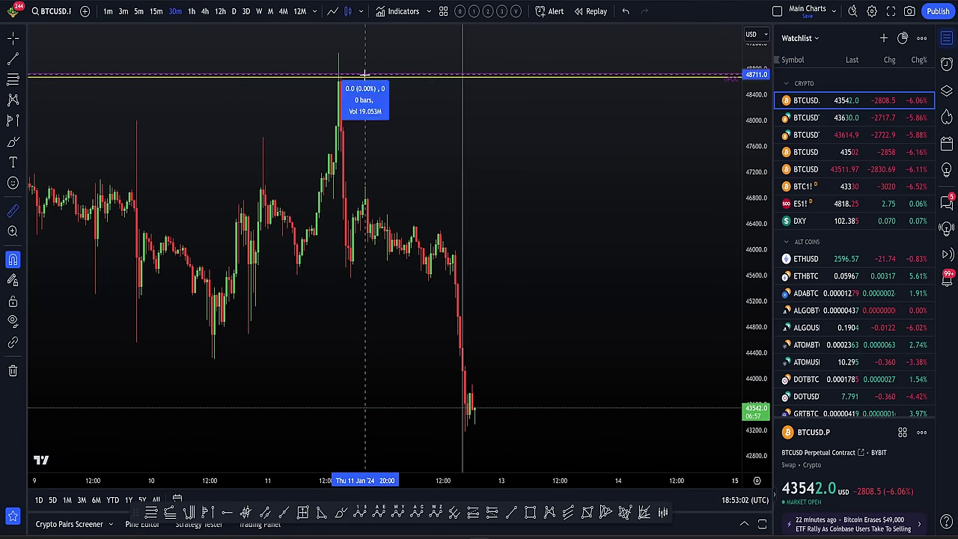
left_click(512, 411)
left_click(561, 318)
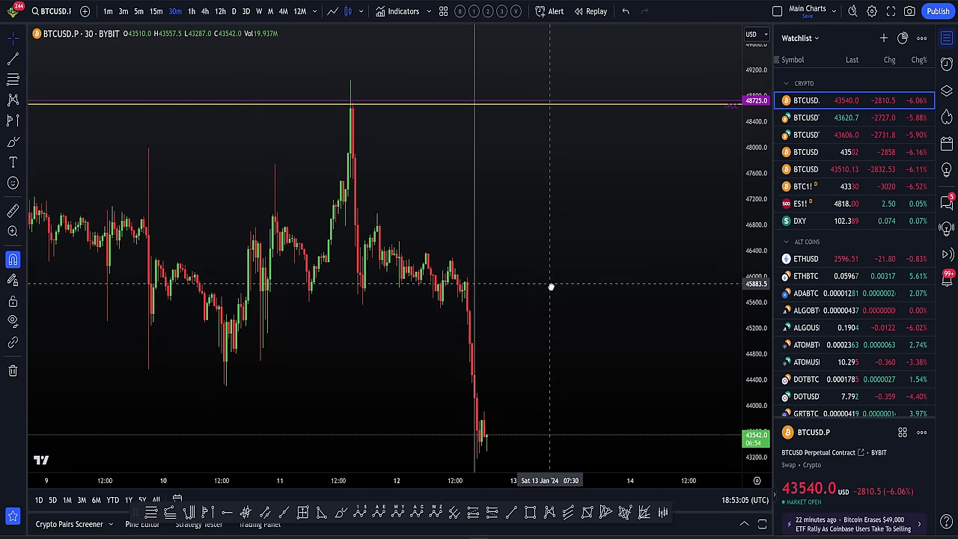
- Try a freehand Brush circle around the peak, undo it, and auto-fit the price scale
left_click(341, 513)
mouse_move(349, 140)
left_mouse_down()
mouse_move(389, 135)
mouse_move(351, 131)
left_mouse_up()
key("ctrl+z")
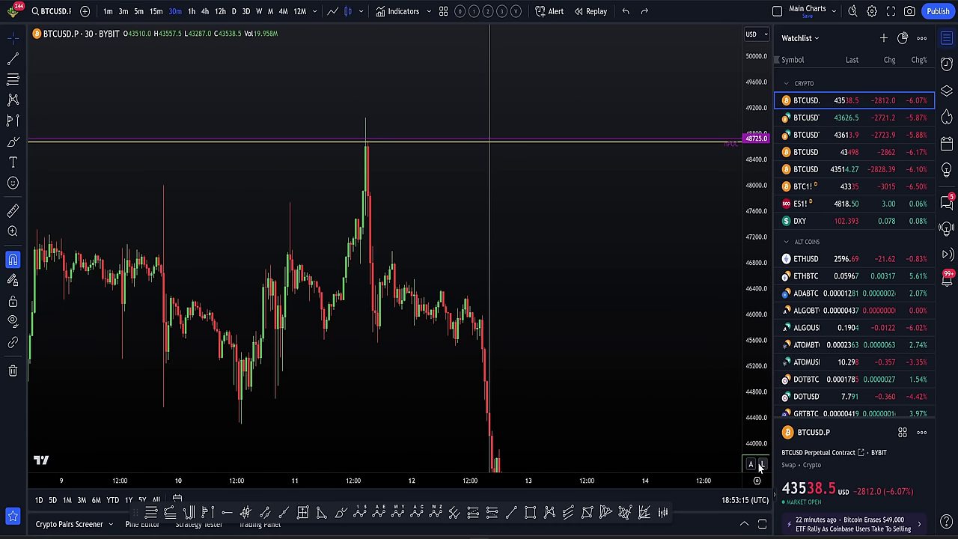
left_click(761, 465)
scroll(517, 286, "up", 2)
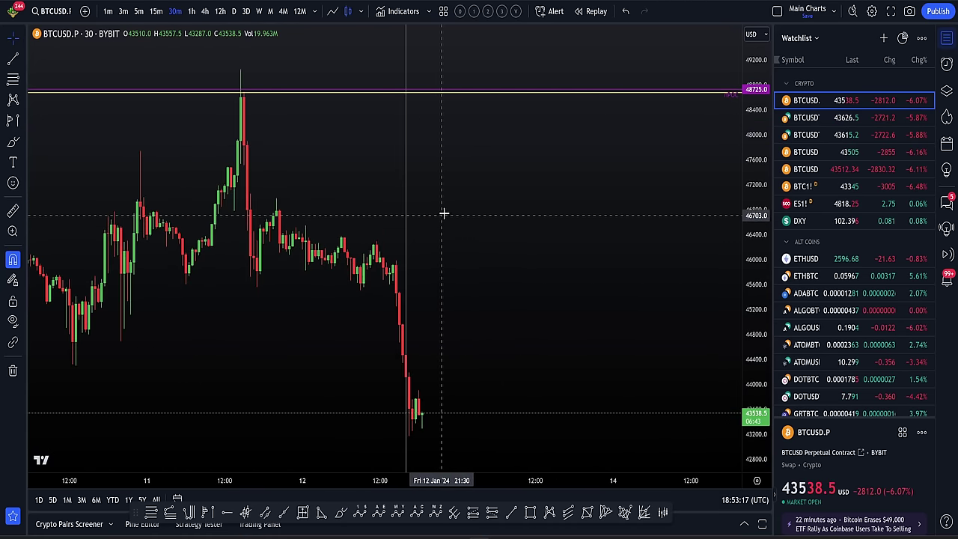
left_click_drag(446, 213, 618, 218)
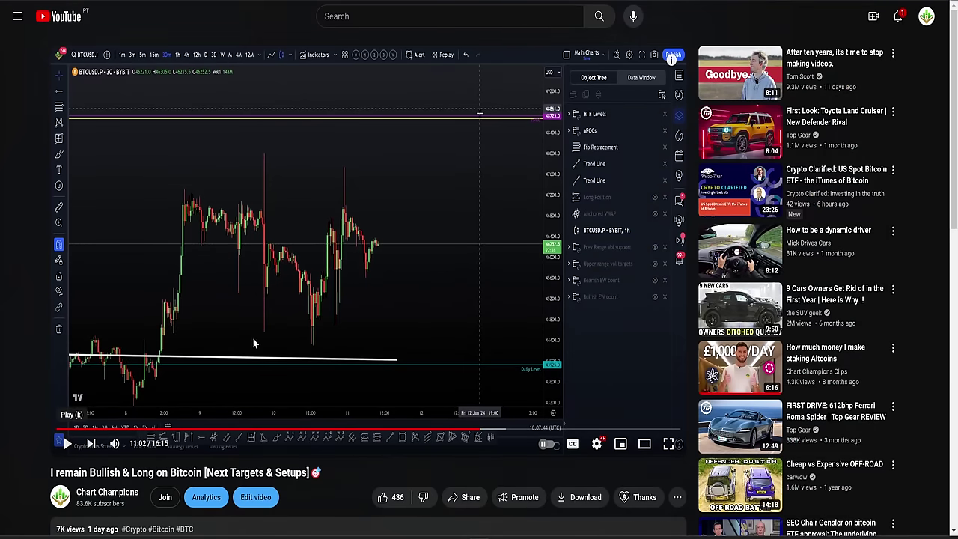
- Scroll down and back up the paused 'I remain Bullish & Long on Bitcoin' watch page
scroll(362, 297, "down", 1)
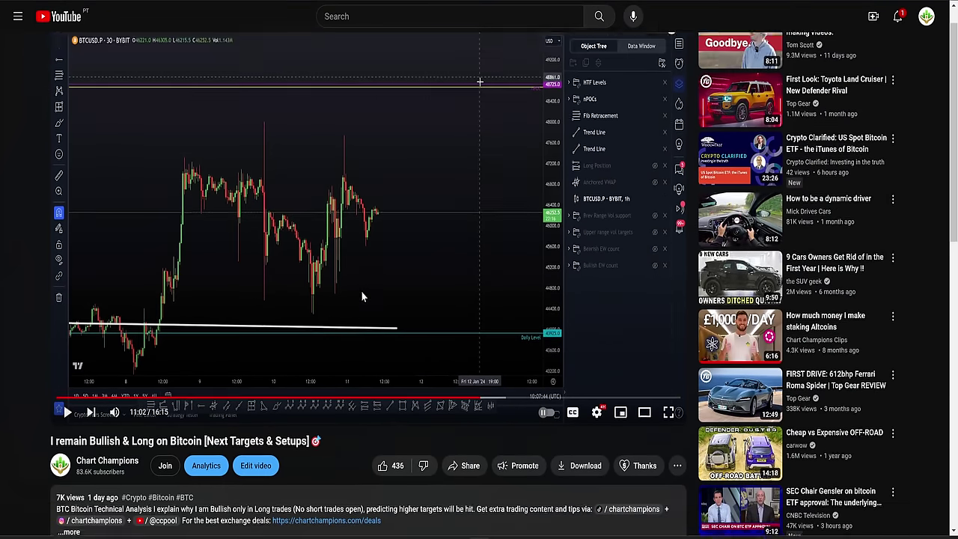
scroll(361, 297, "up", 1)
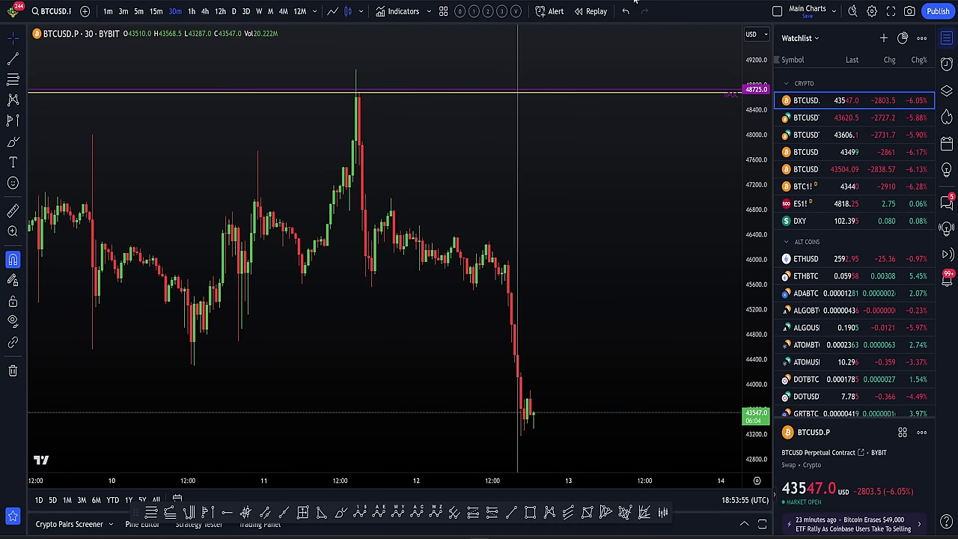
- In Discord's trading channel, enlarge and close a BTCUSD profit card, ending on the +58.49% and +50.41% cards
key("alt+Tab")
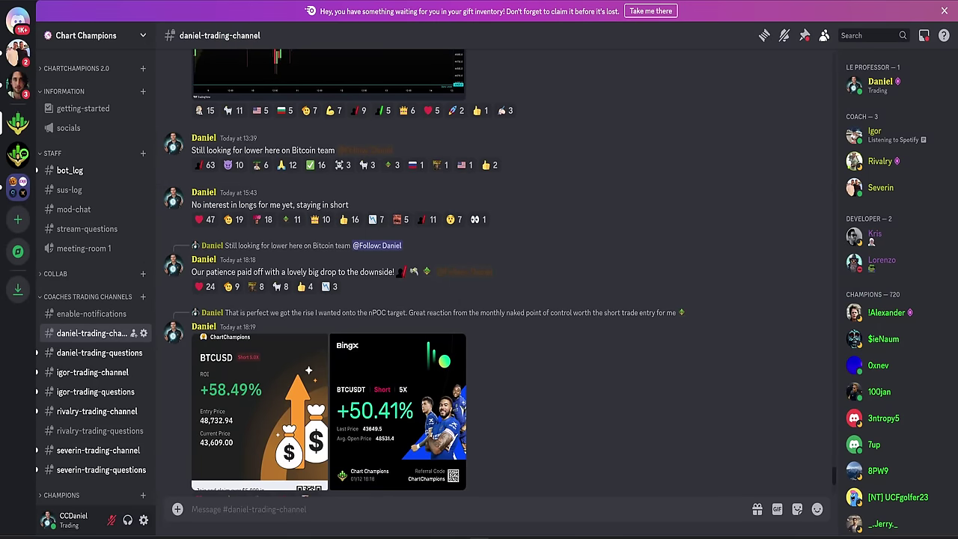
scroll(401, 203, "up", 10)
scroll(486, 218, "down", 8)
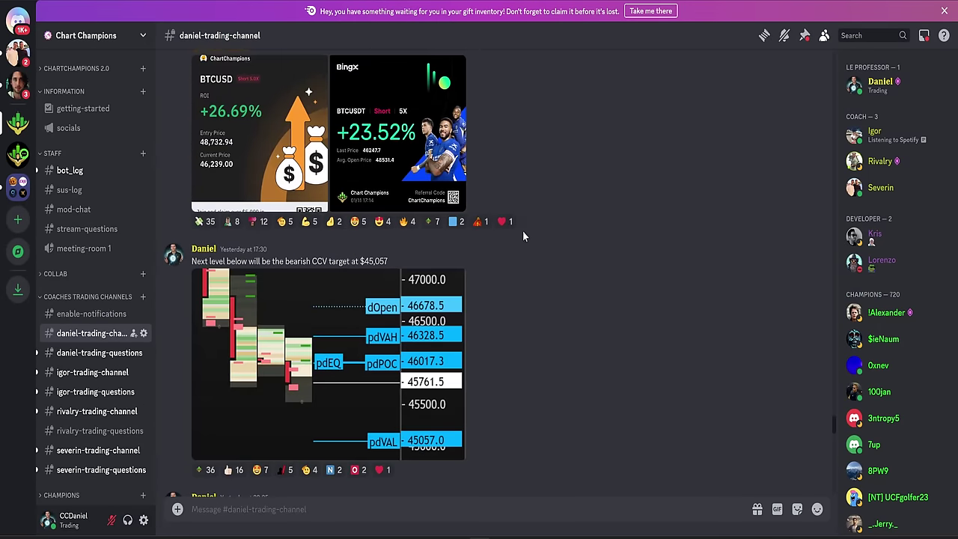
left_click(290, 174)
left_click(686, 261)
scroll(617, 75, "down", 10)
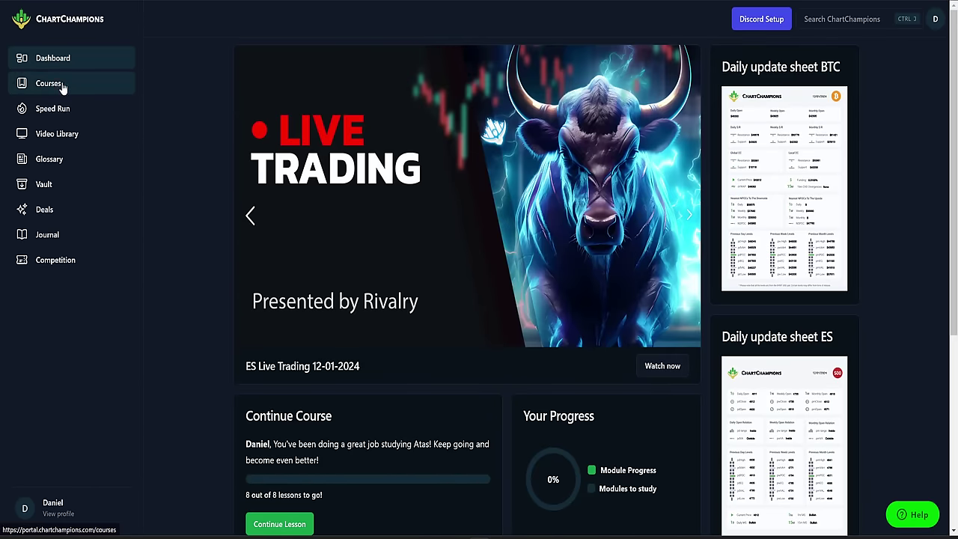
- Scroll the Courses catalogue through Apprentice, Adept, Expert and Master modules, then return to Dashboard
left_click(61, 88)
scroll(367, 194, "down", 4)
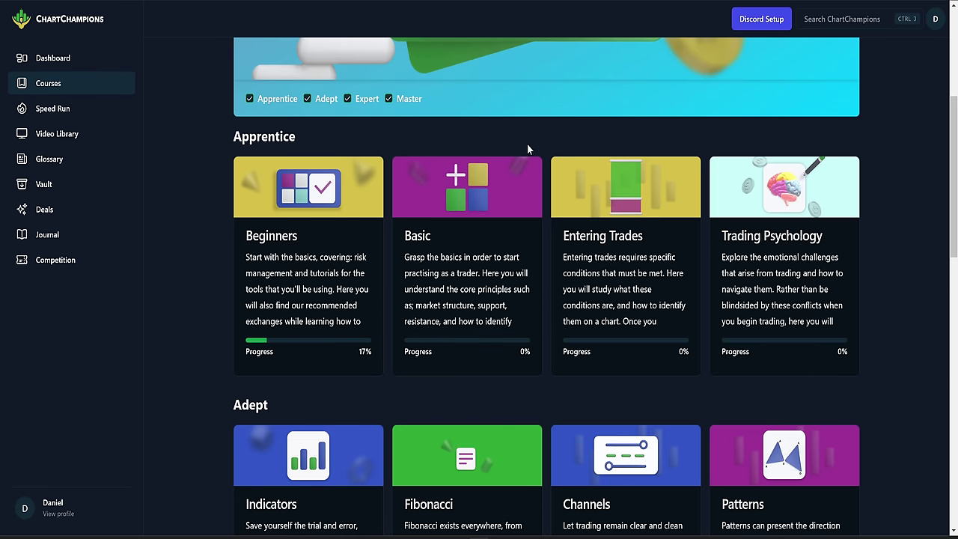
left_click_drag(286, 144, 309, 135)
left_click(226, 137)
left_click(309, 135)
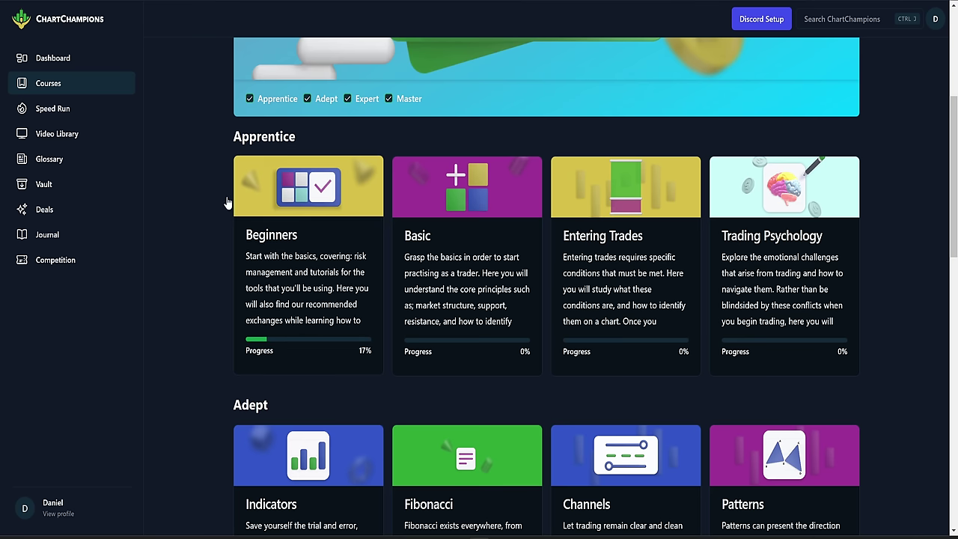
scroll(208, 194, "down", 12)
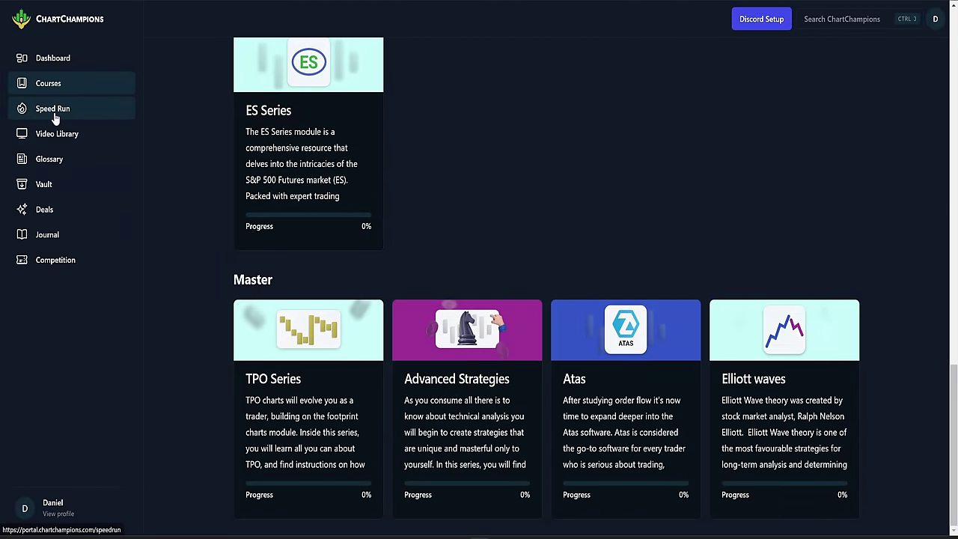
left_click(62, 60)
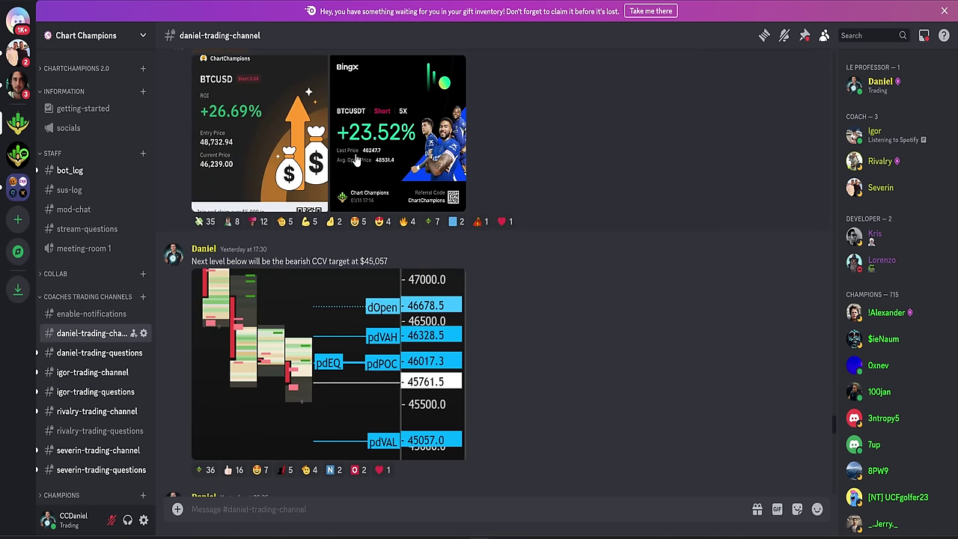
- Scroll up the trading channel and highlight 'short trade' and 'enter the short' in the earlier posts
scroll(464, 217, "down", 10)
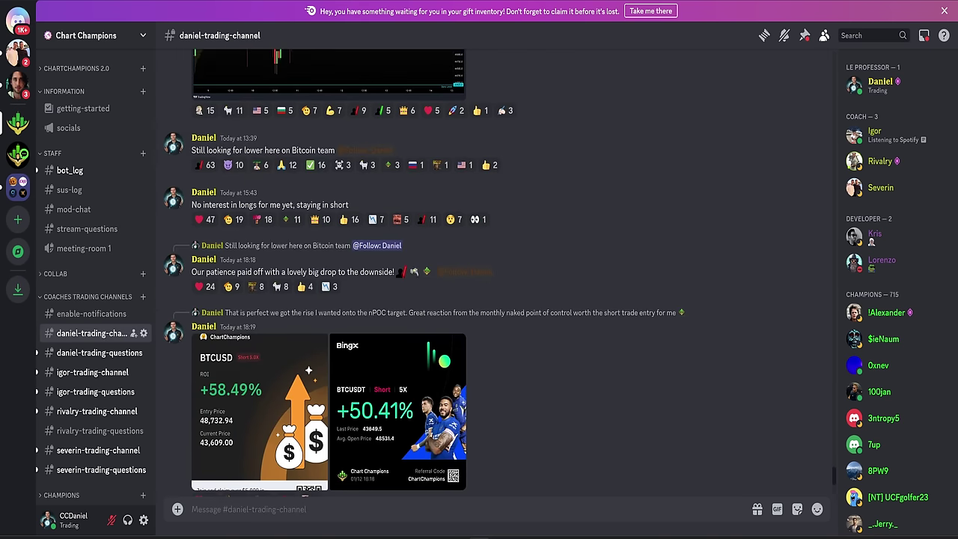
scroll(371, 142, "up", 10)
scroll(524, 322, "up", 3)
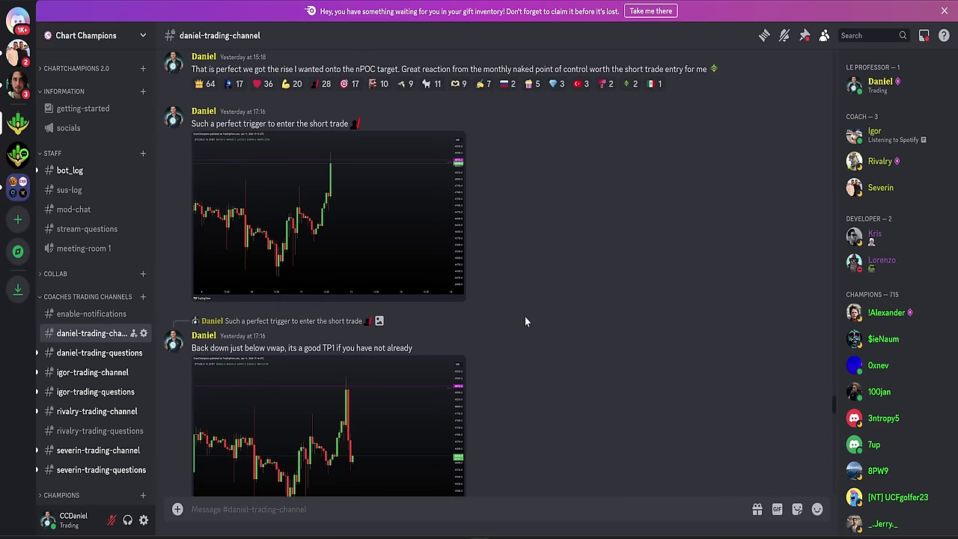
scroll(479, 220, "up", 5)
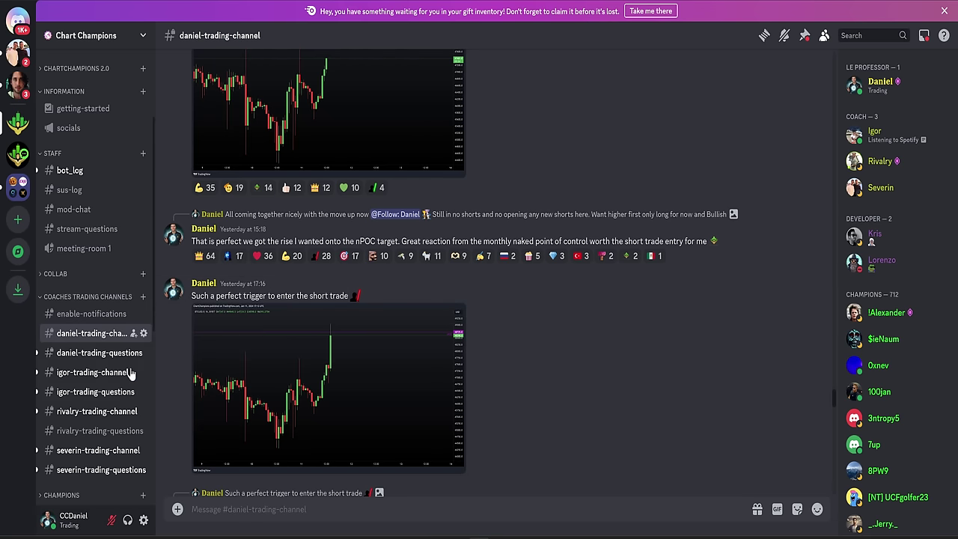
left_click_drag(624, 242, 664, 242)
left_click_drag(277, 296, 330, 297)
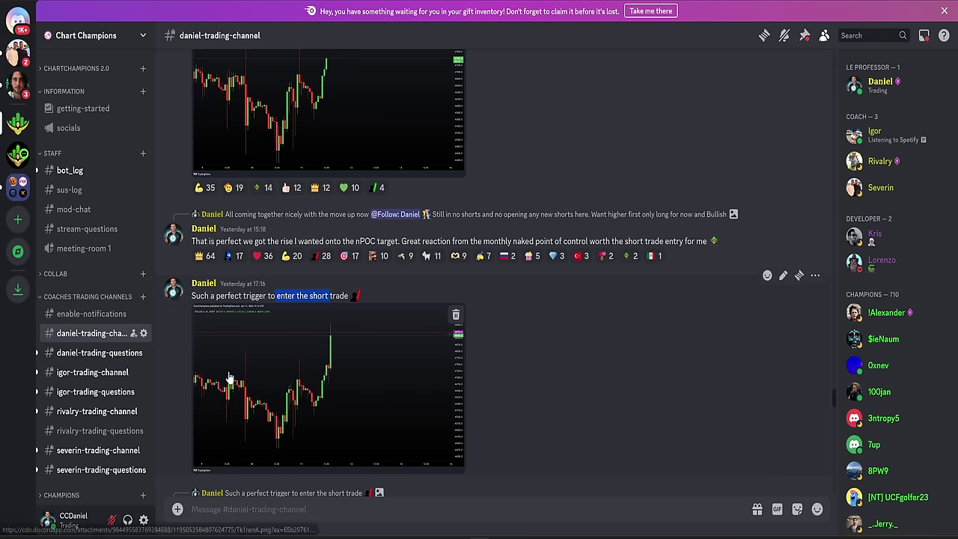
left_click(579, 366)
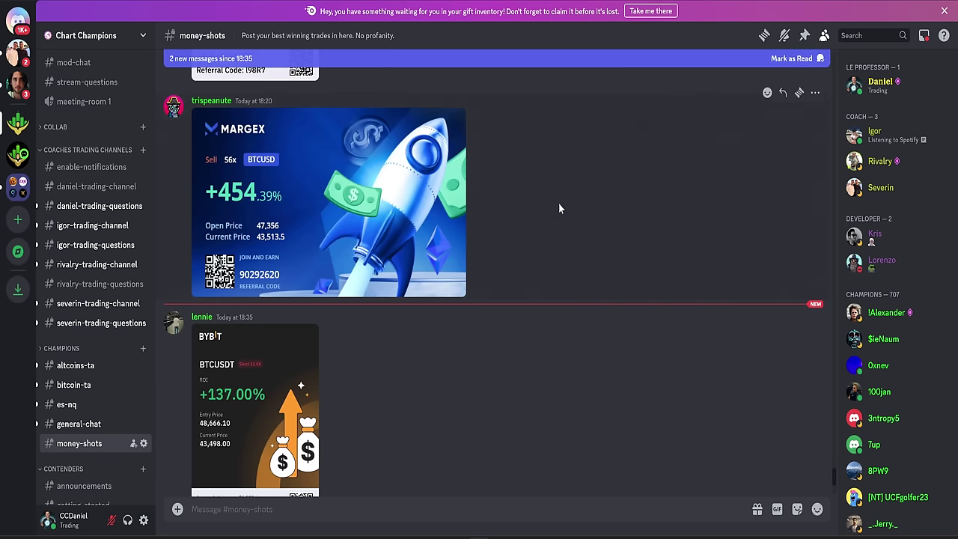
- Scroll the #money-shots feed and view a member's equity-curve chart enlarged before closing it
scroll(558, 212, "down", 5)
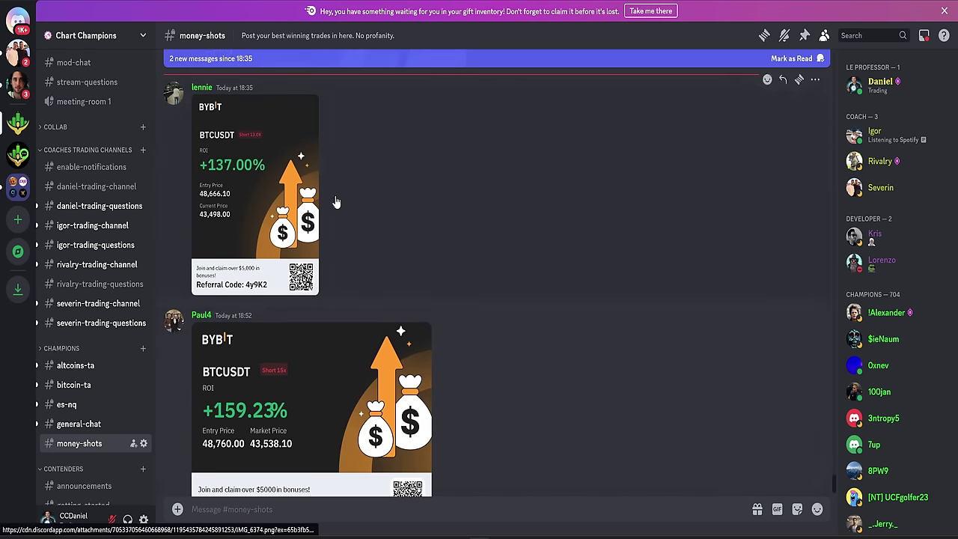
scroll(350, 364, "down", 20)
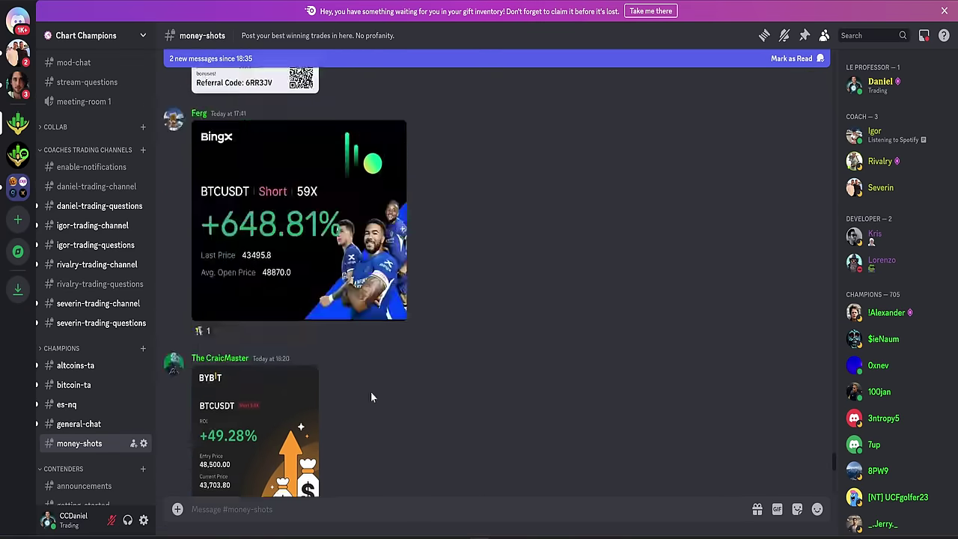
scroll(404, 404, "up", 15)
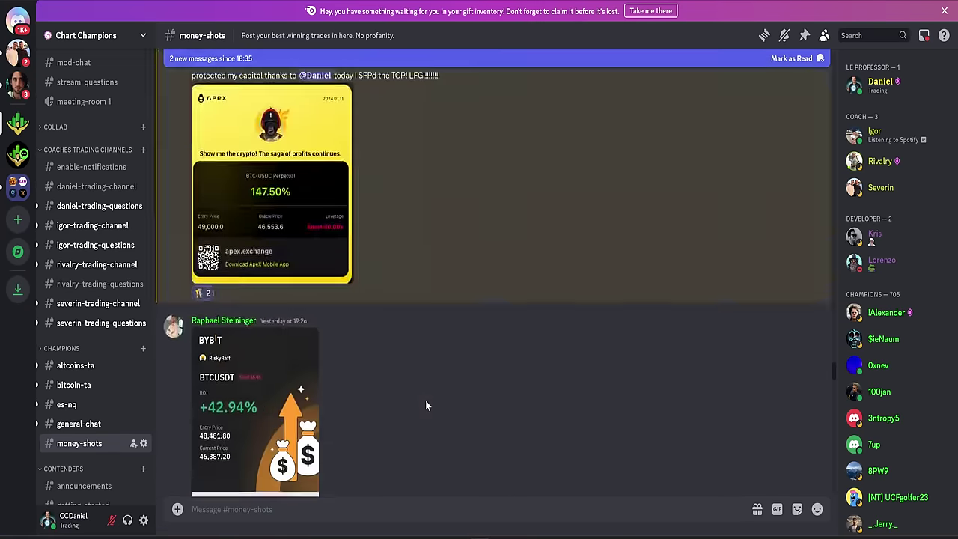
scroll(429, 407, "up", 15)
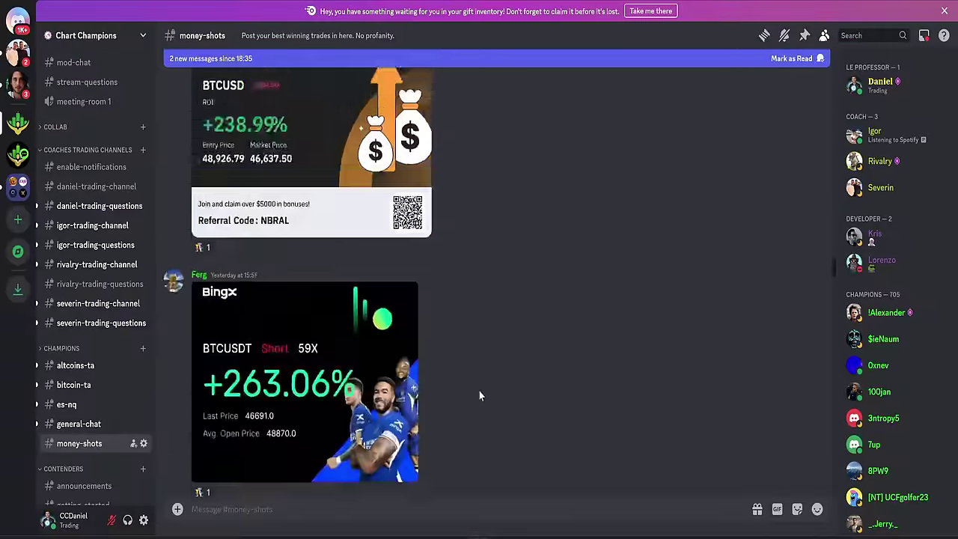
scroll(480, 395, "up", 15)
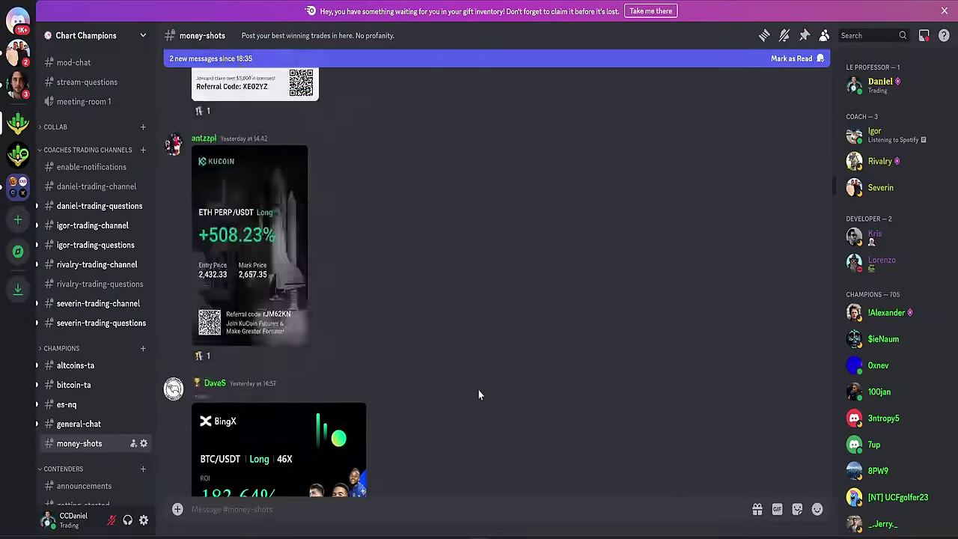
scroll(478, 389, "up", 10)
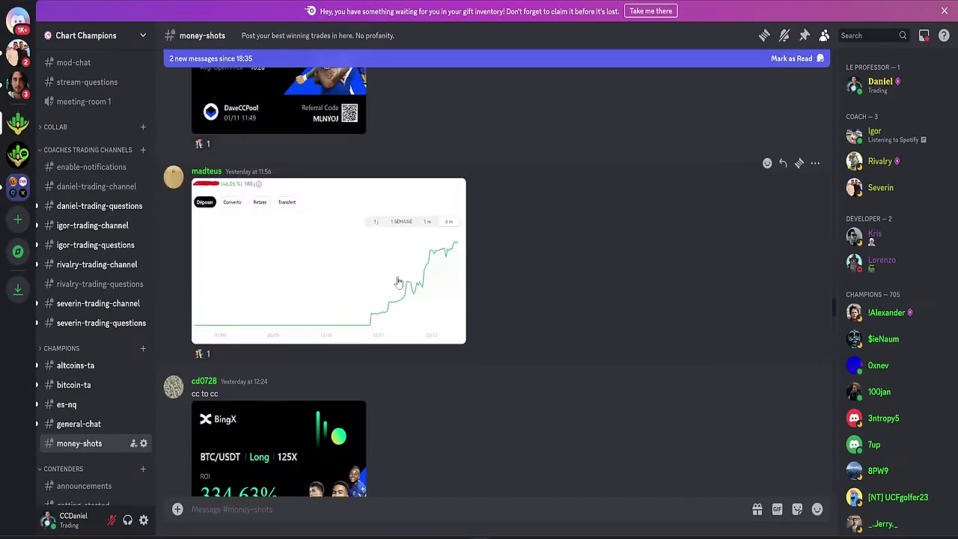
left_click(449, 322)
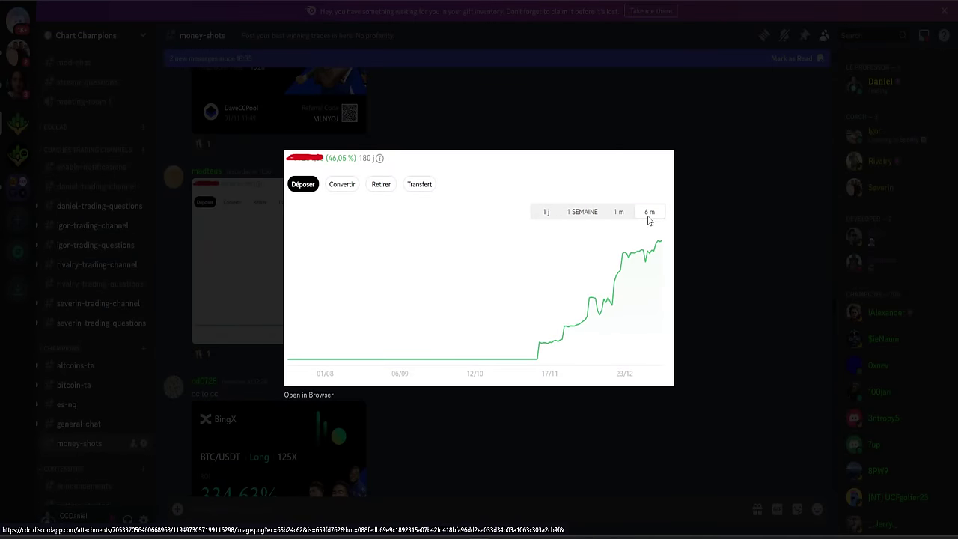
left_click(703, 222)
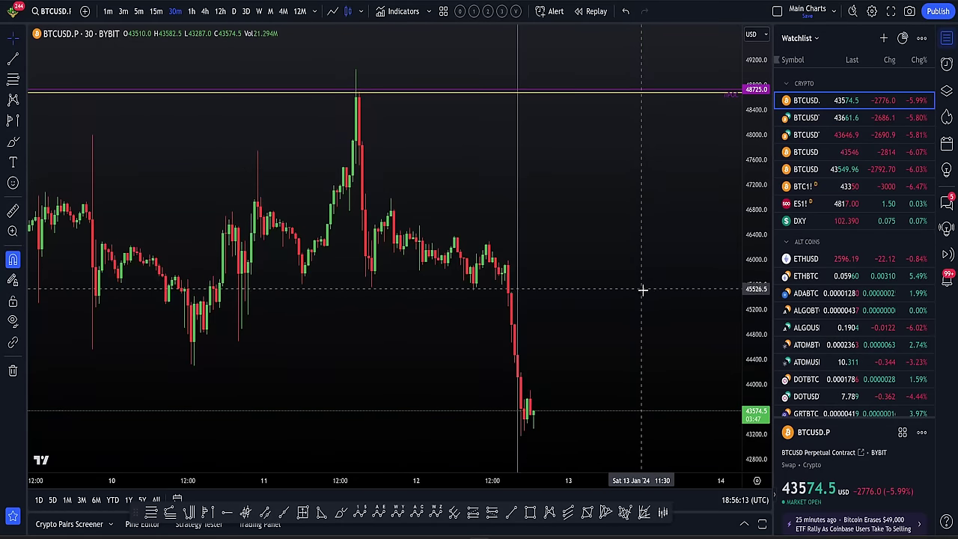
scroll(663, 284, "up", 3)
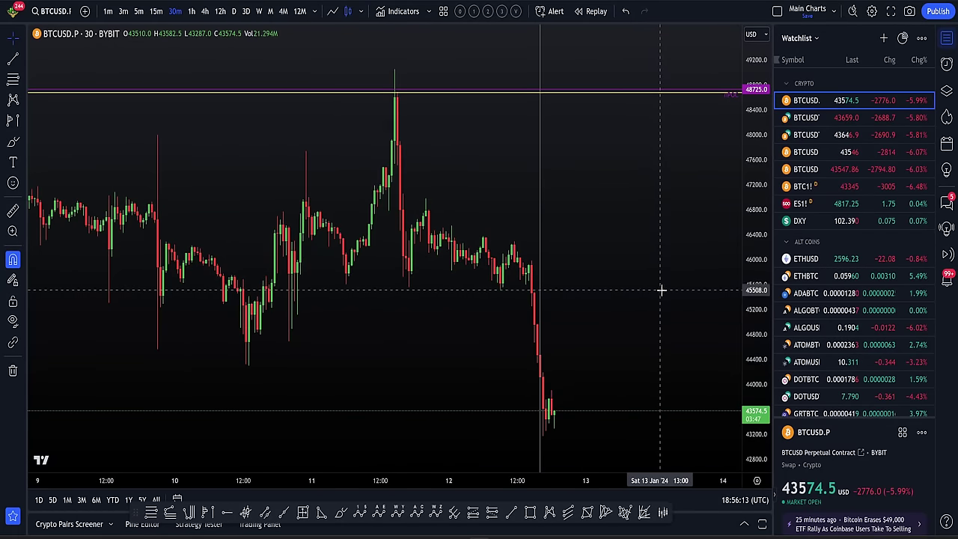
scroll(644, 277, "down", 2)
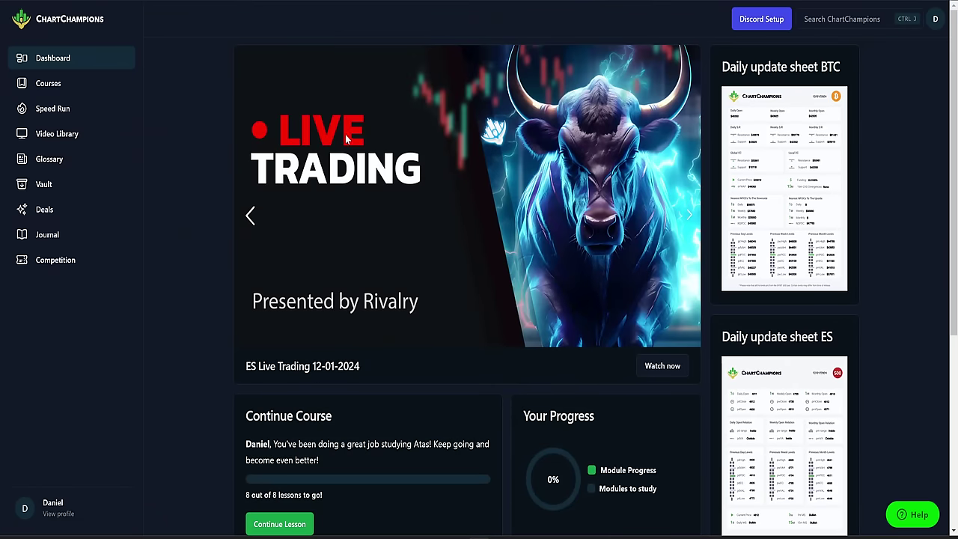
- Play the ES Live Trading 12-01-2024 stream, jumping between about 1:16:45 and 1:39
left_click(663, 366)
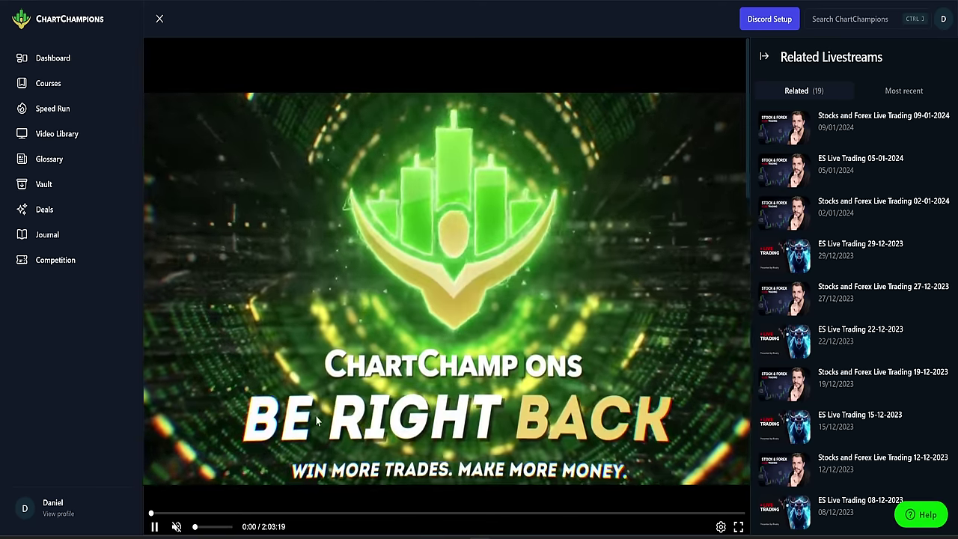
scroll(316, 411, "down", 3)
scroll(315, 411, "up", 3)
left_click(537, 513)
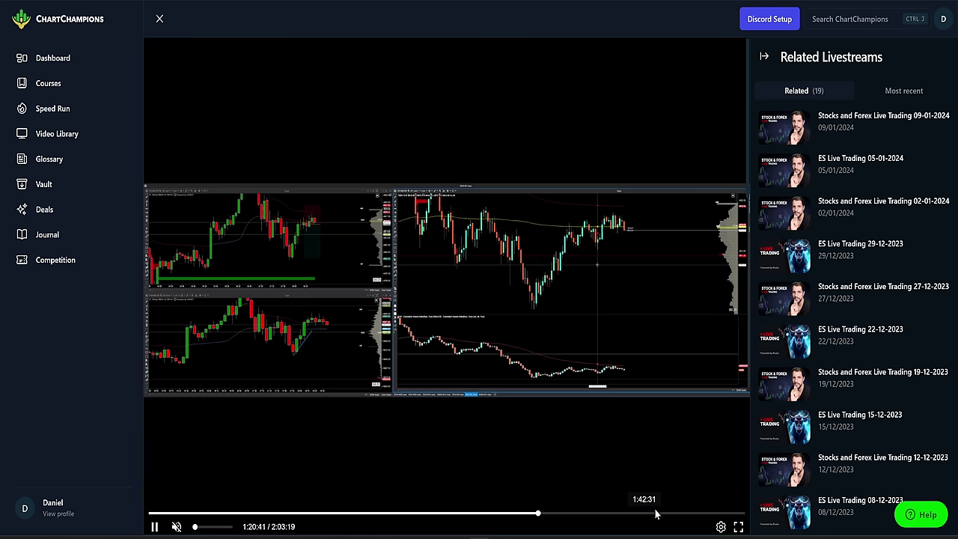
left_click(627, 514)
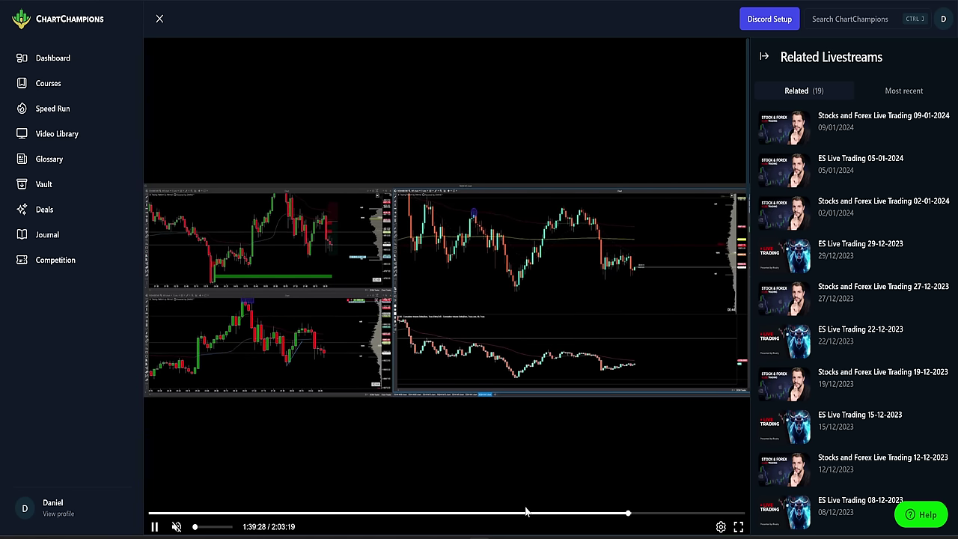
left_click(520, 515)
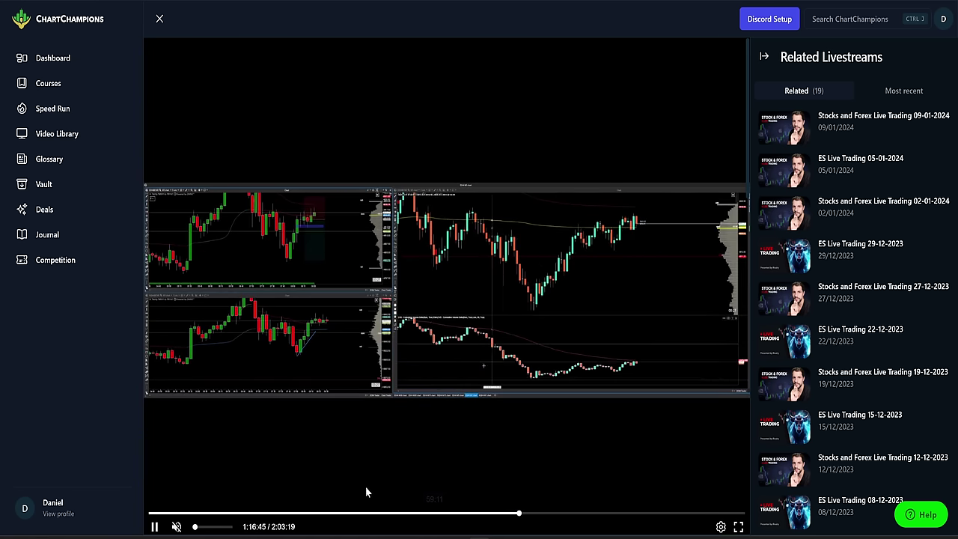
- Return to the portal dashboard and scroll through it
left_click(34, 58)
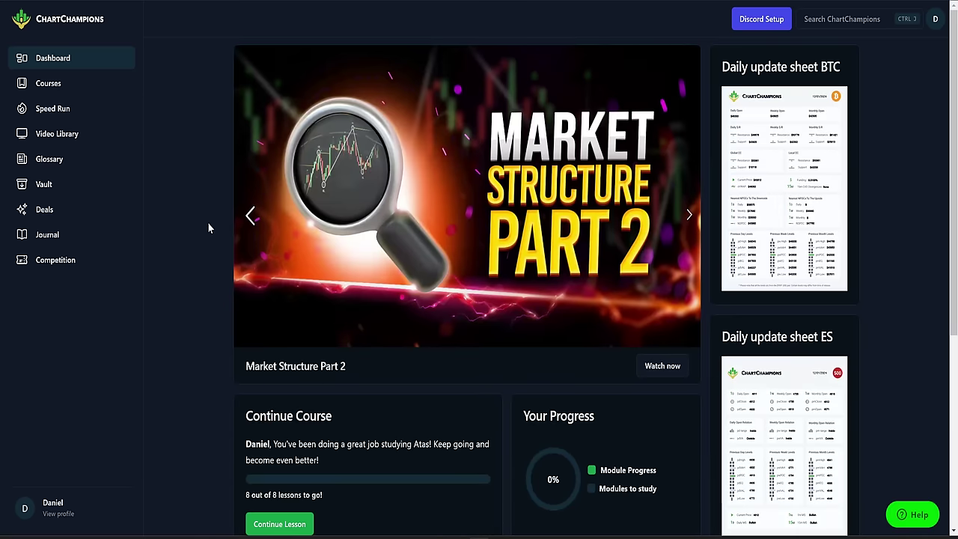
scroll(207, 223, "down", 3)
scroll(220, 237, "up", 3)
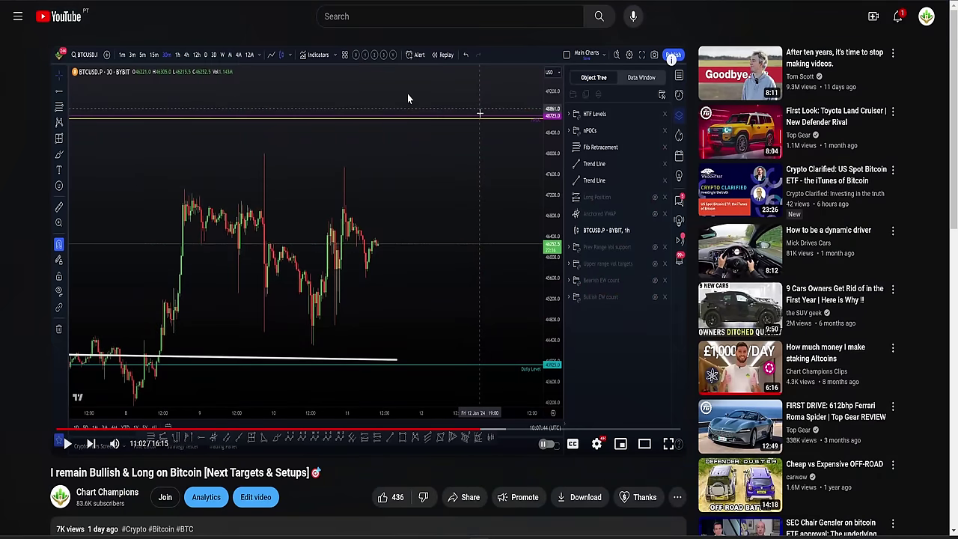
scroll(103, 522, "down", 1)
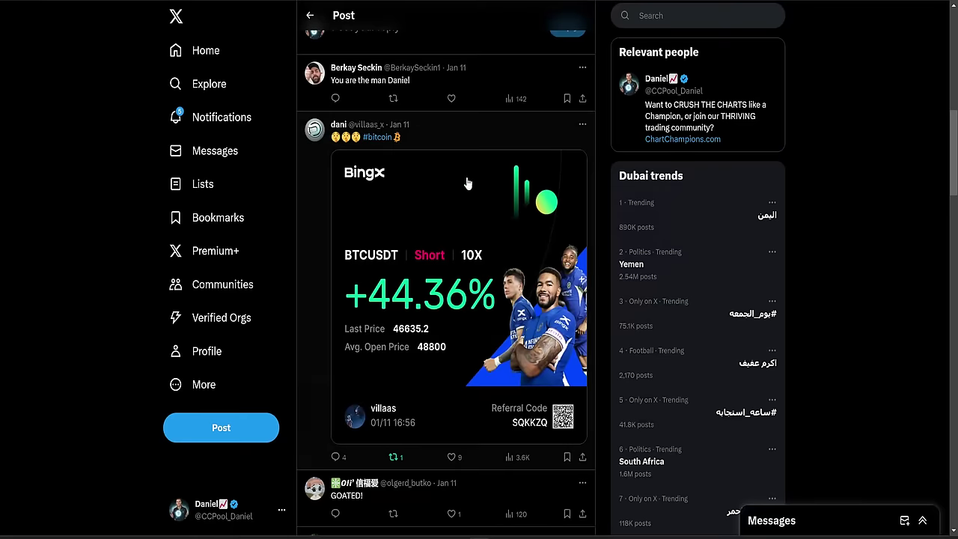
- Select the 48,725 price in the X post text
scroll(441, 300, "up", 10)
double_click(372, 143)
left_click_drag(363, 144, 402, 143)
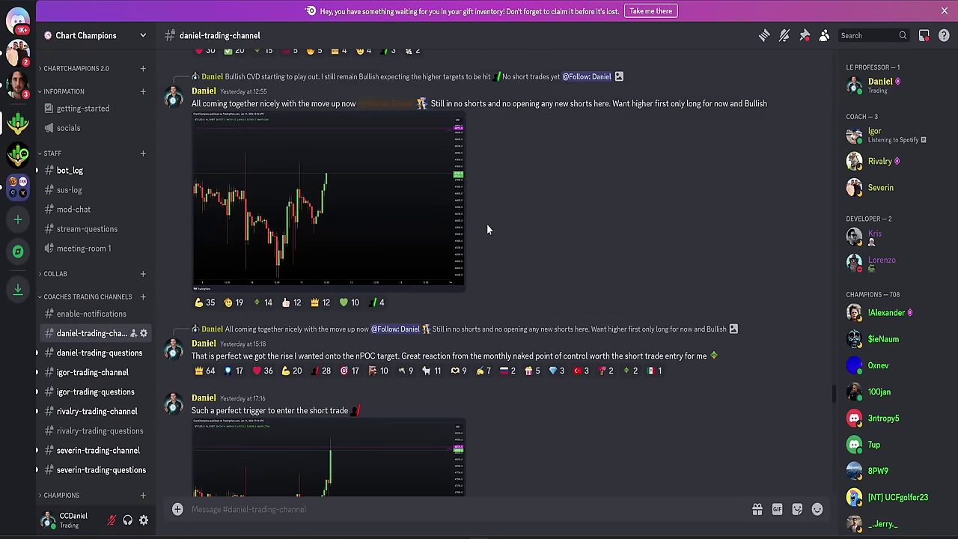
- Scroll #daniel-trading-channel to the 17:16 'perfect trigger to enter the short trade' chart post
scroll(435, 305, "down", 1)
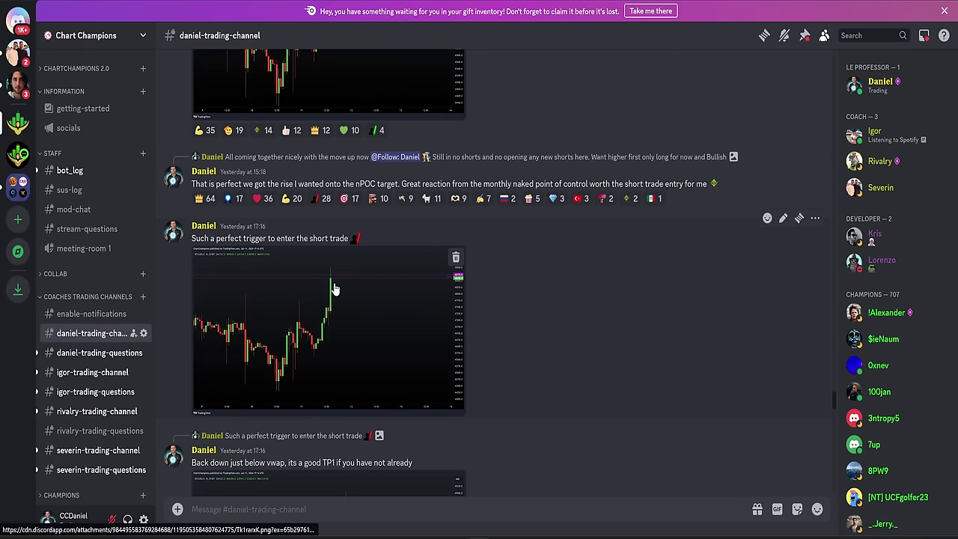